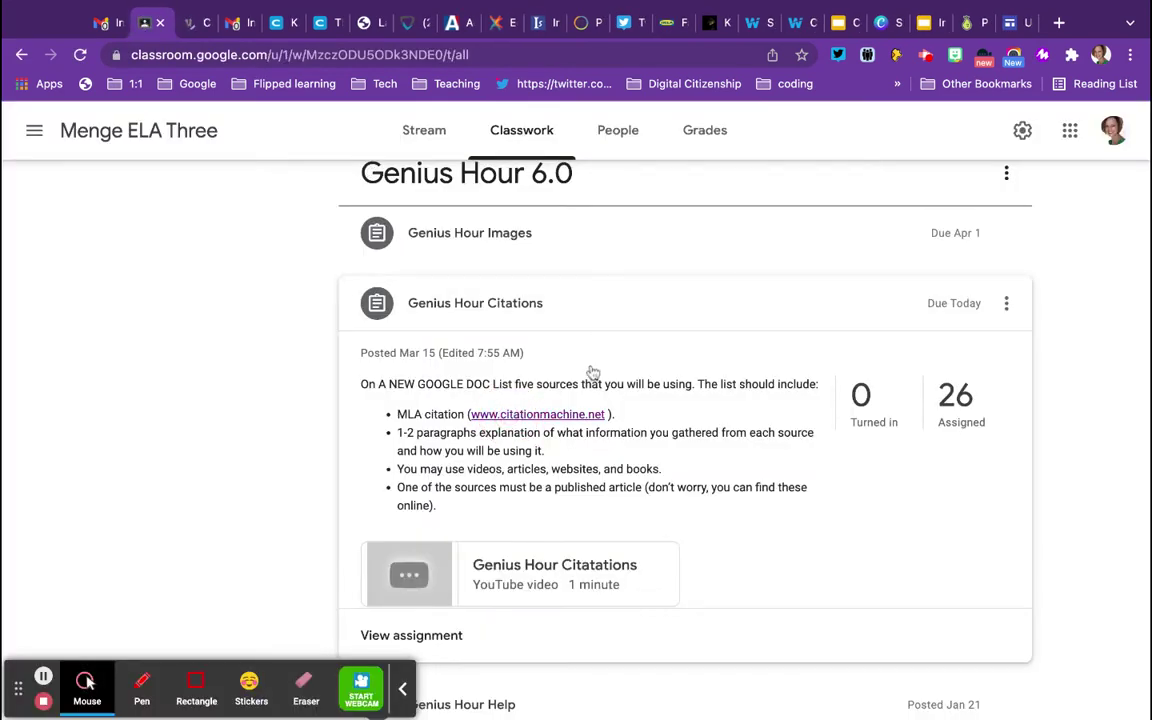
# Open Google Docs from the class's Classwork page
pyautogui.click(1069, 130)
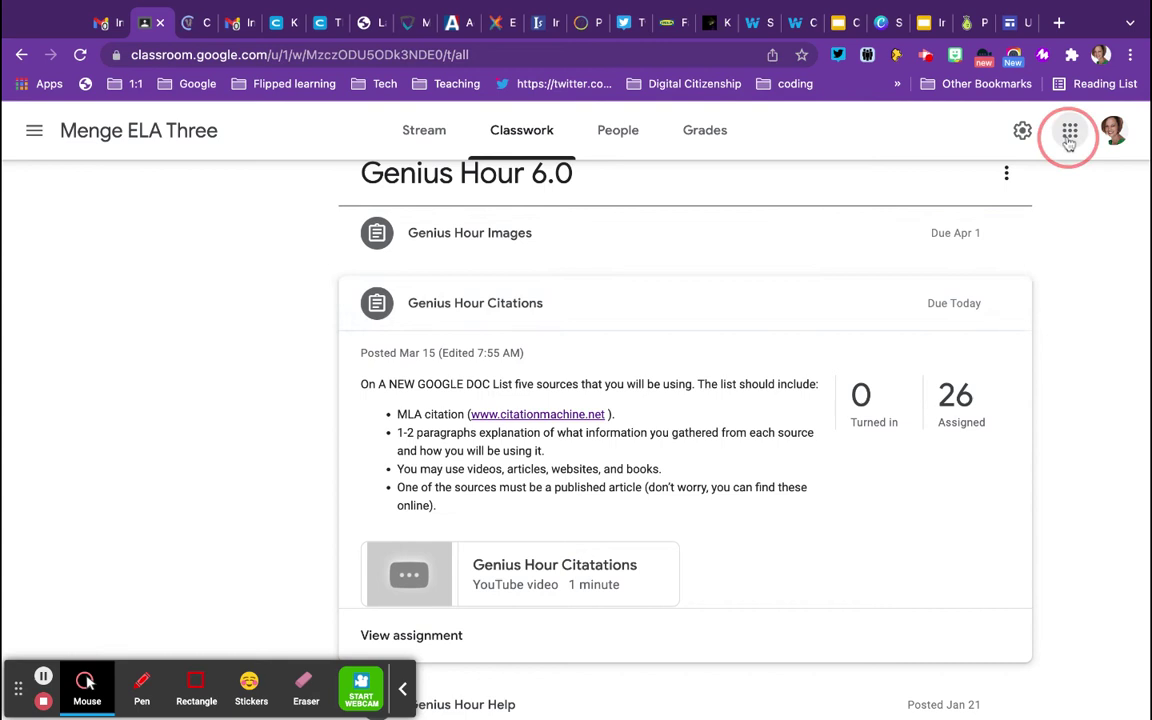
pyautogui.click(1082, 308)
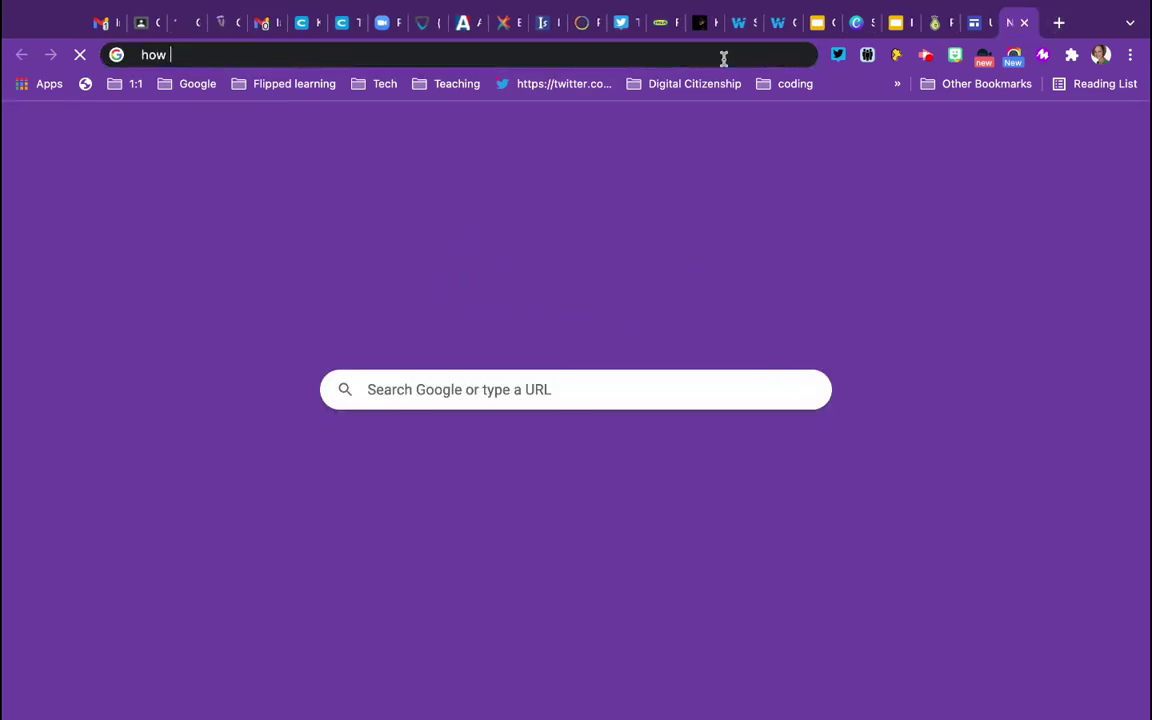
# Search Google for "does homework actually help" and look through the results
pyautogui.press('BackSpace')
pyautogui.press('BackSpace')
pyautogui.press('BackSpace')
pyautogui.write('does home')
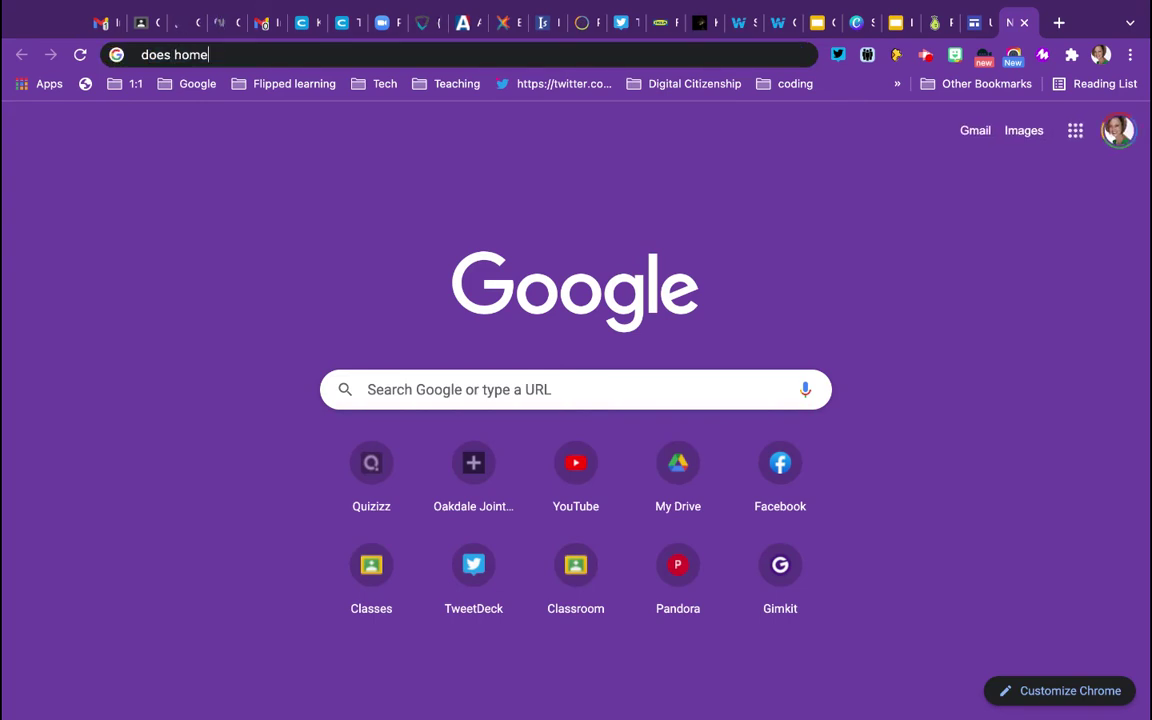
pyautogui.write('work actually help')
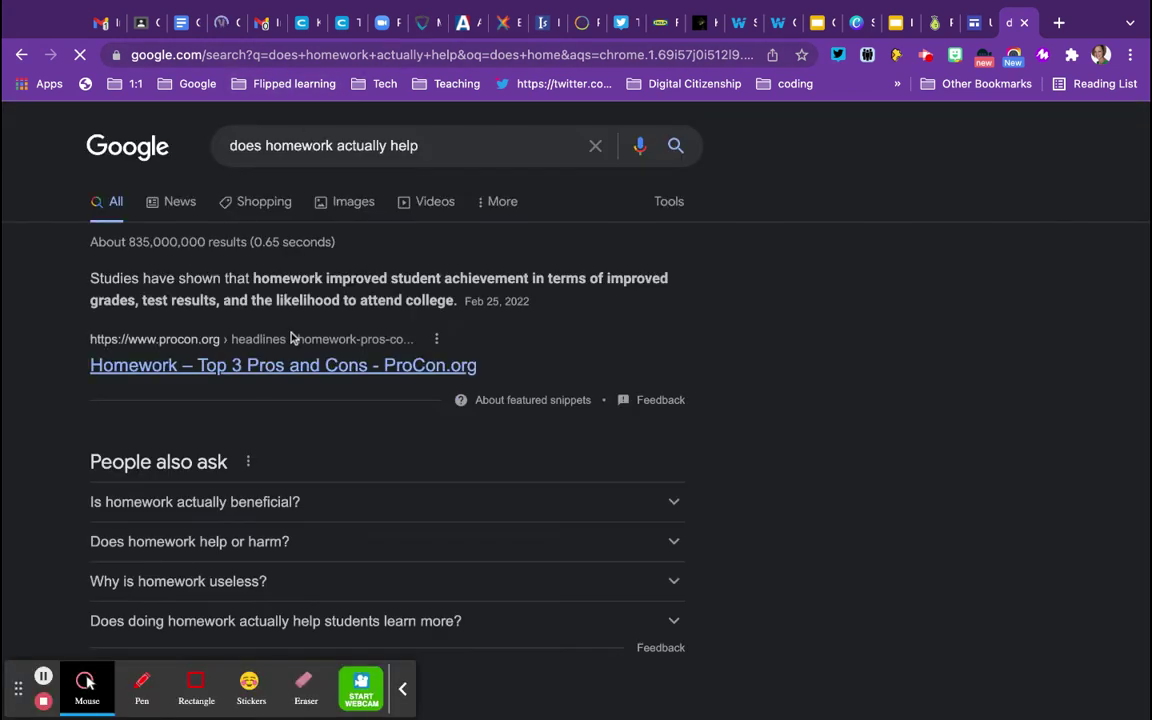
pyautogui.scroll(-5, 69, 444)
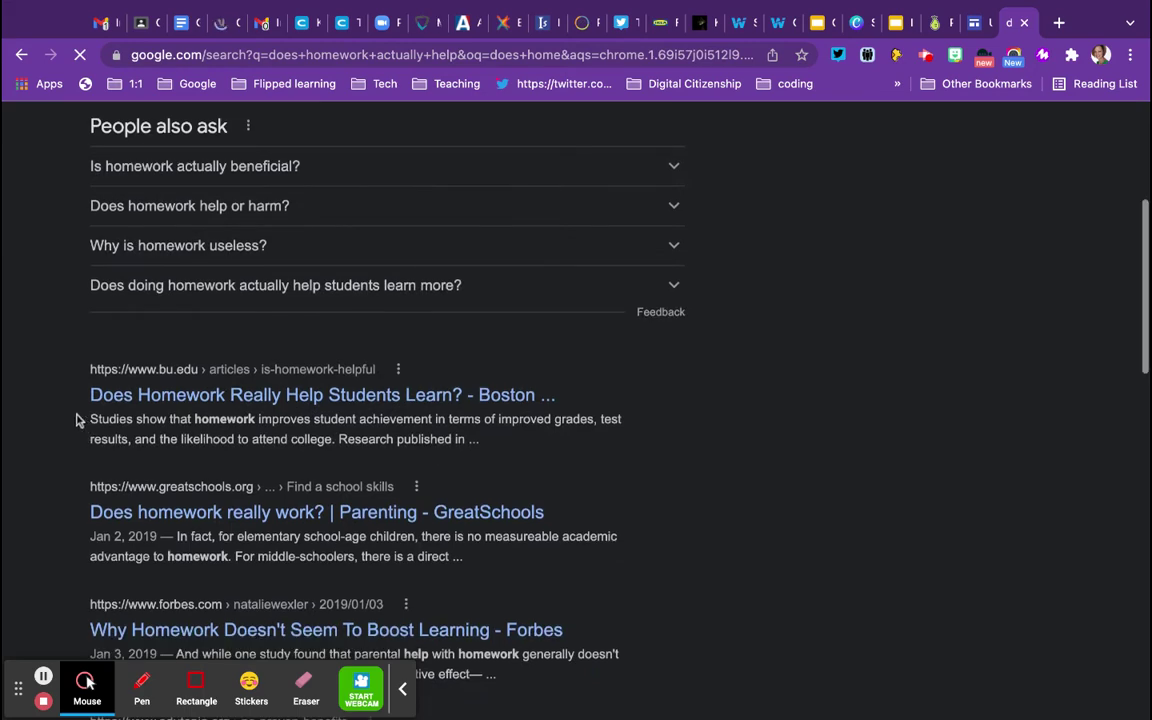
pyautogui.scroll(4, 76, 420)
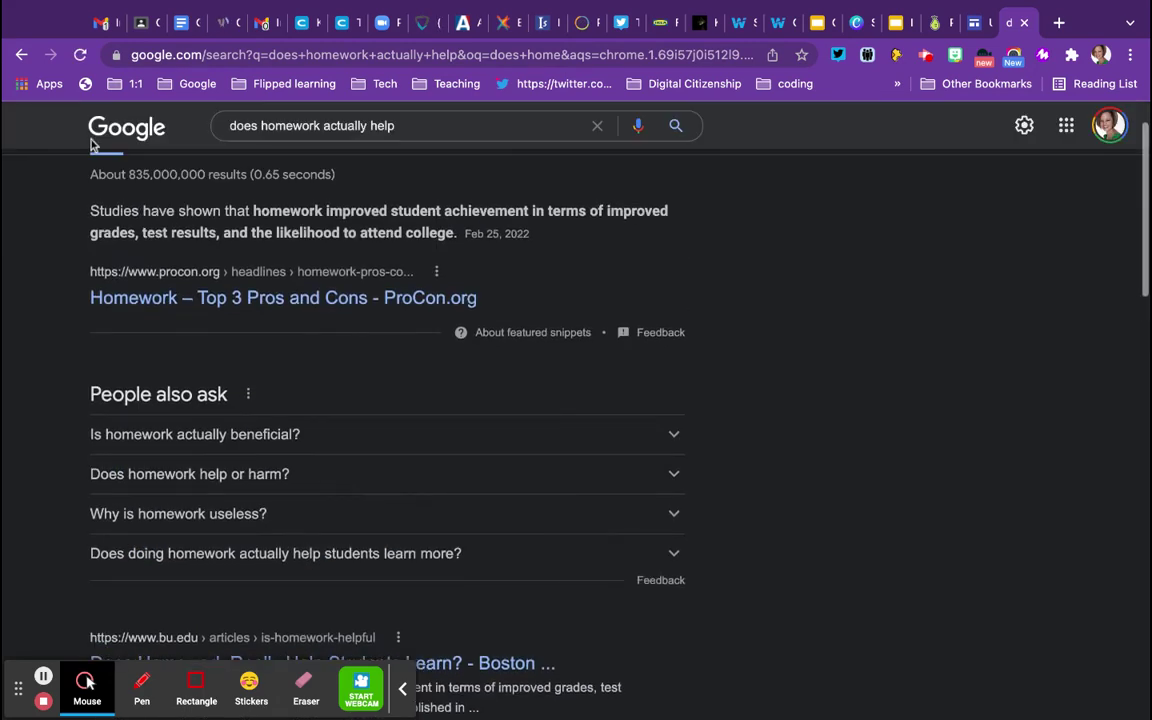
pyautogui.scroll(1, 319, 218)
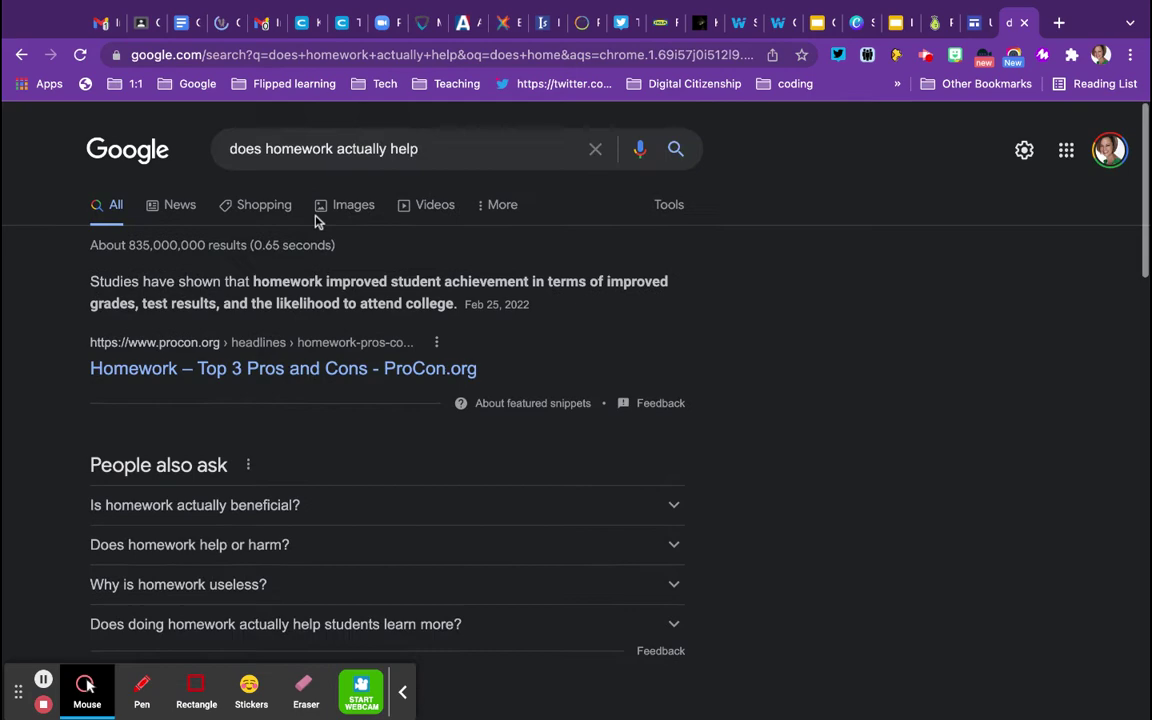
# Change the search query to "does homework actually increase learning" and run the search
pyautogui.click(436, 136)
pyautogui.press('BackSpace')
pyautogui.press('BackSpace')
pyautogui.press('BackSpace')
pyautogui.press('BackSpace')
pyautogui.press('BackSpace')
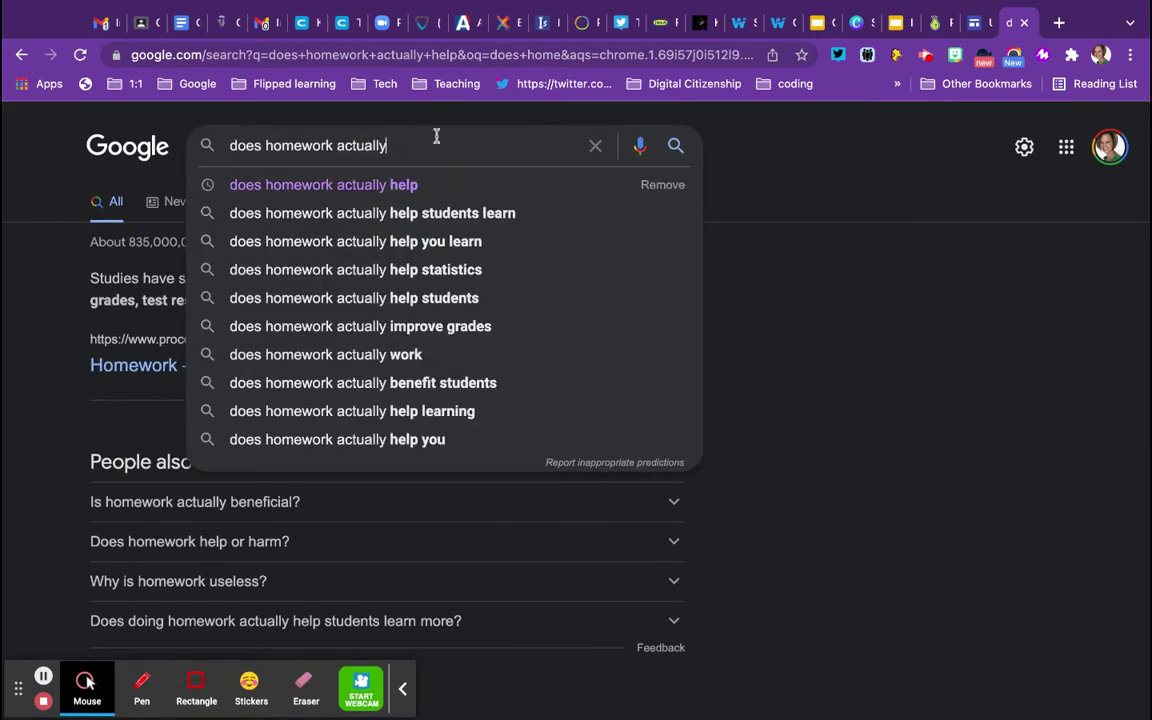
pyautogui.write('ince')
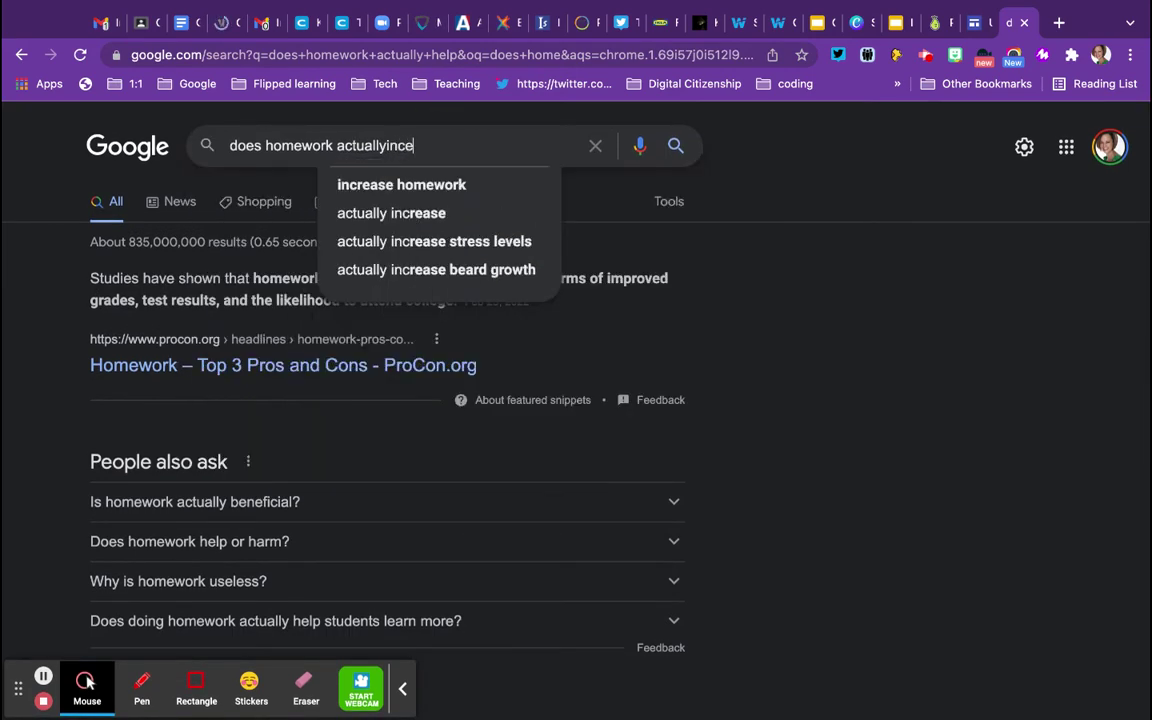
pyautogui.press('BackSpace')
pyautogui.press('BackSpace')
pyautogui.press('BackSpace')
pyautogui.write('un')
pyautogui.press('BackSpace')
pyautogui.press('BackSpace')
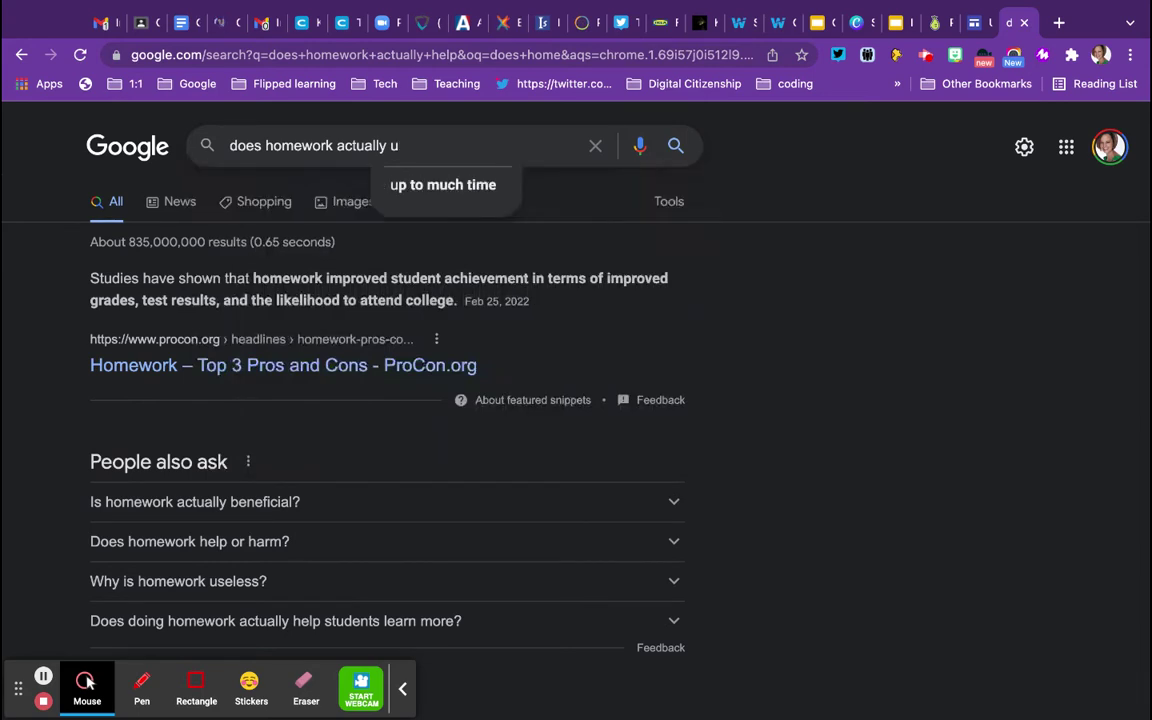
pyautogui.write('inc')
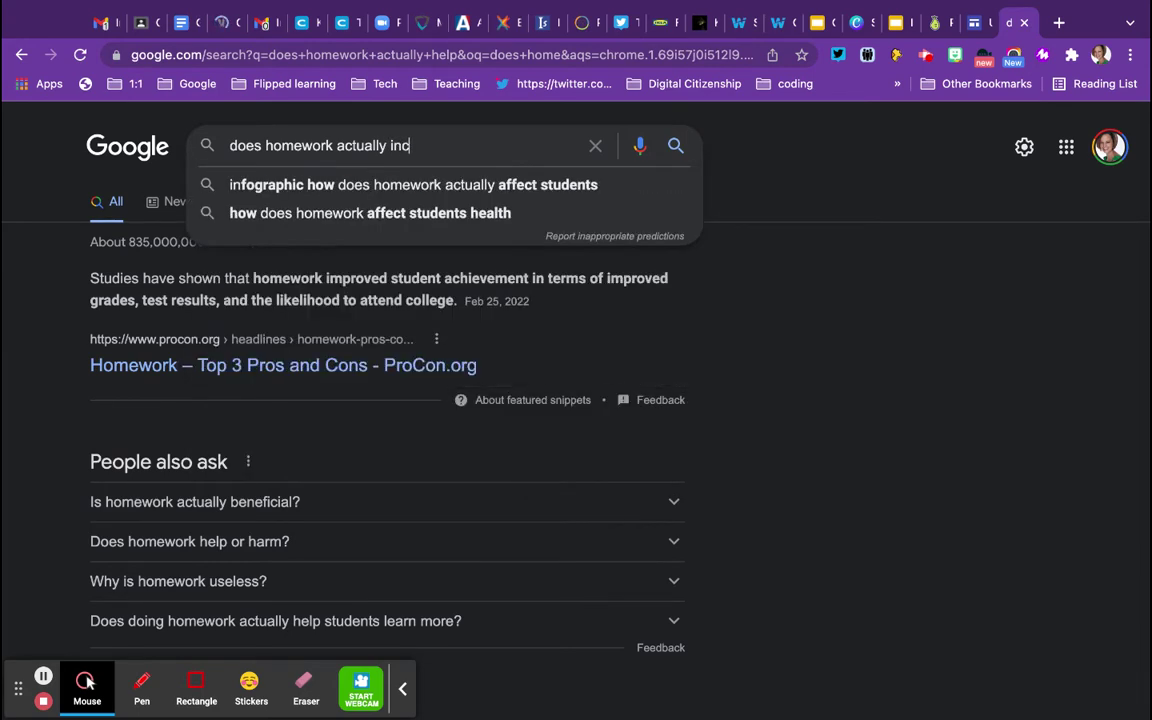
pyautogui.write('rea')
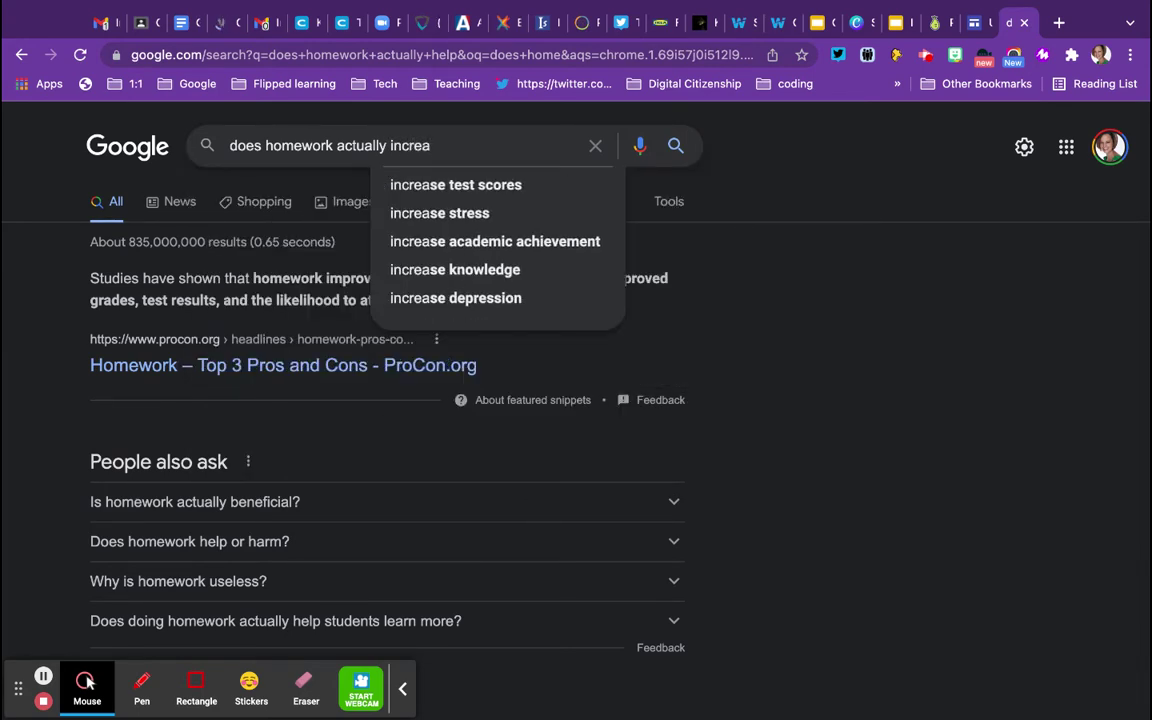
pyautogui.write('se learnig')
pyautogui.press('Return')
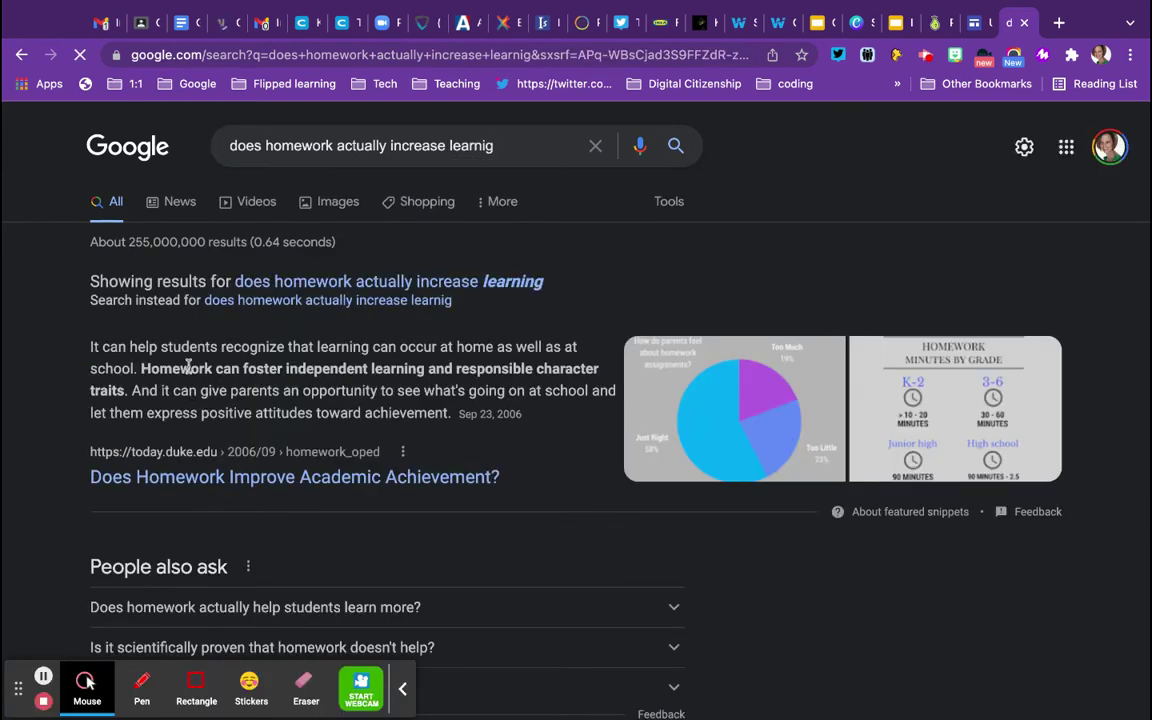
# Open the Forbes result "Why Homework Doesn't Seem To Boost Learning"
pyautogui.scroll(-2, 105, 512)
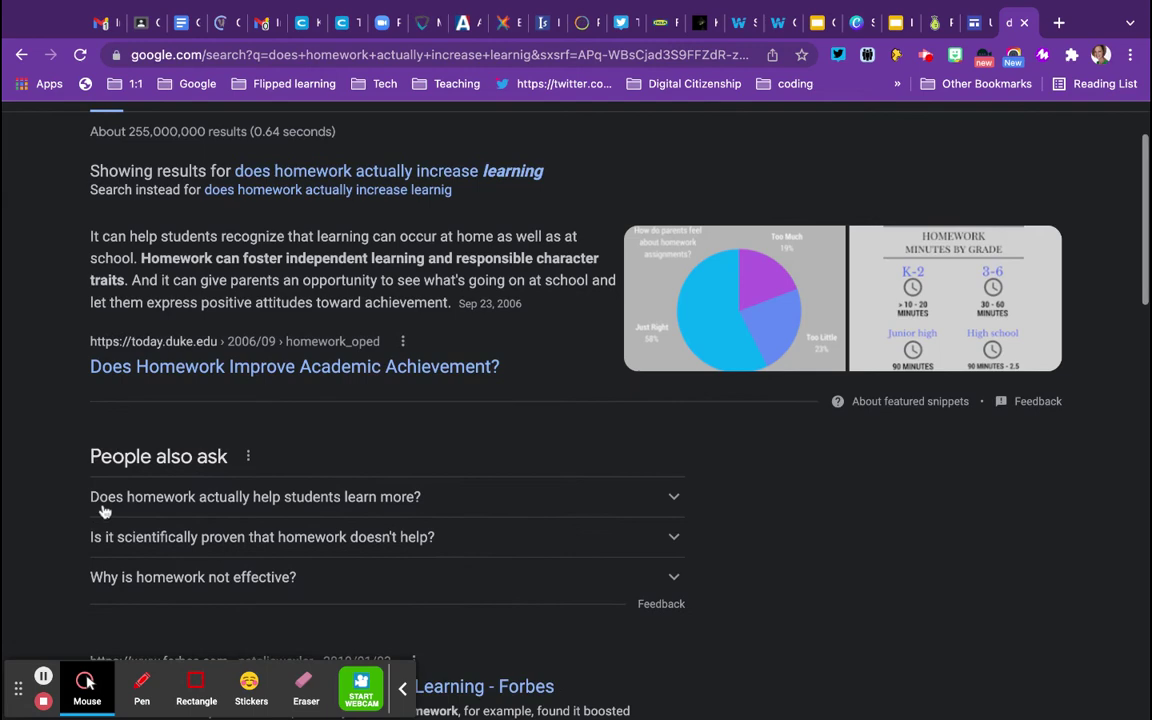
pyautogui.scroll(-2, 104, 512)
pyautogui.scroll(-1, 107, 510)
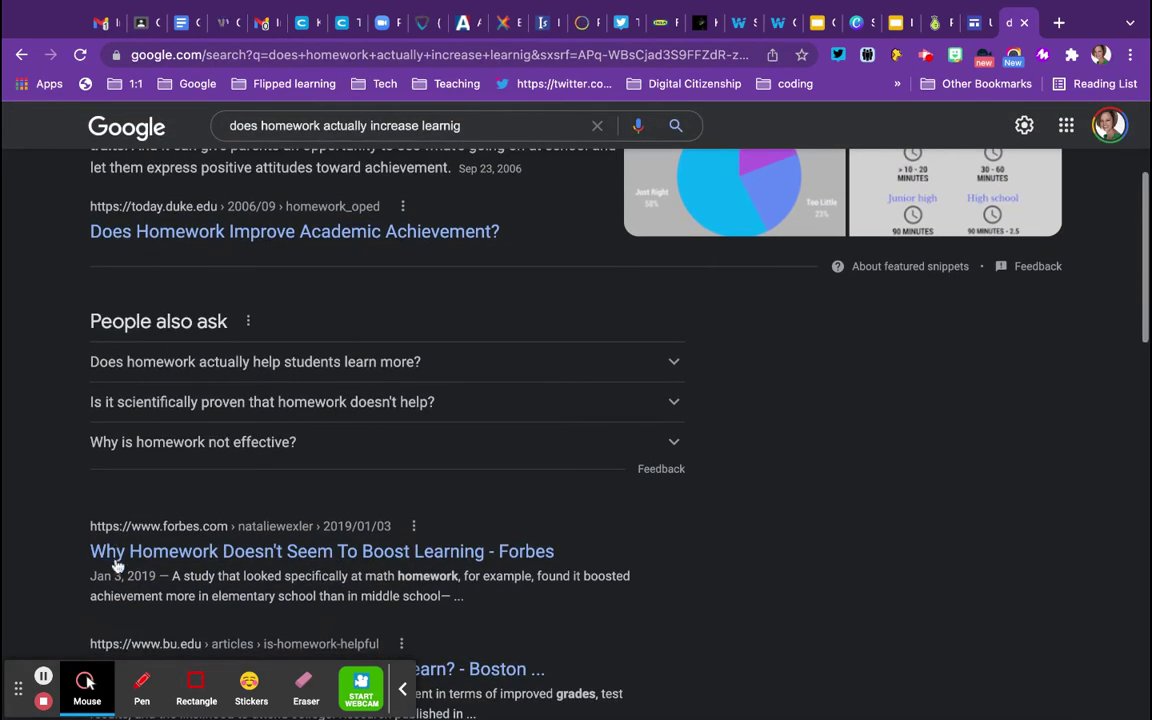
pyautogui.click(125, 550)
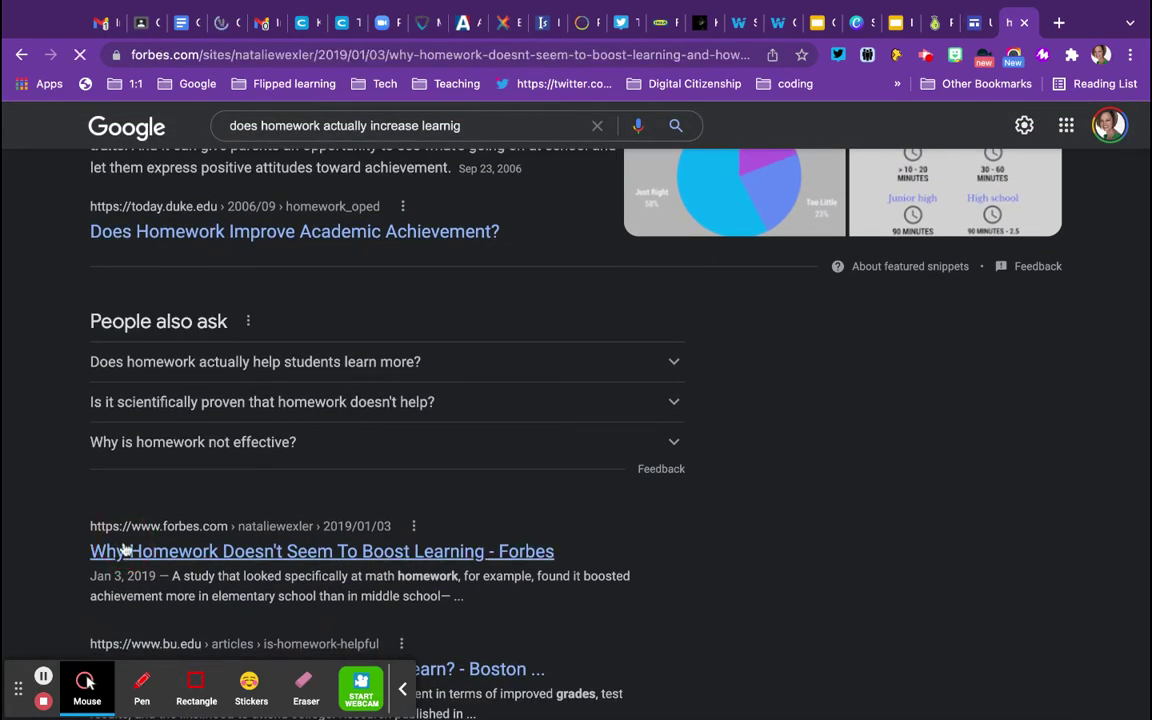
# Switch to Google Docs and open the first of the recent documents
pyautogui.click(176, 22)
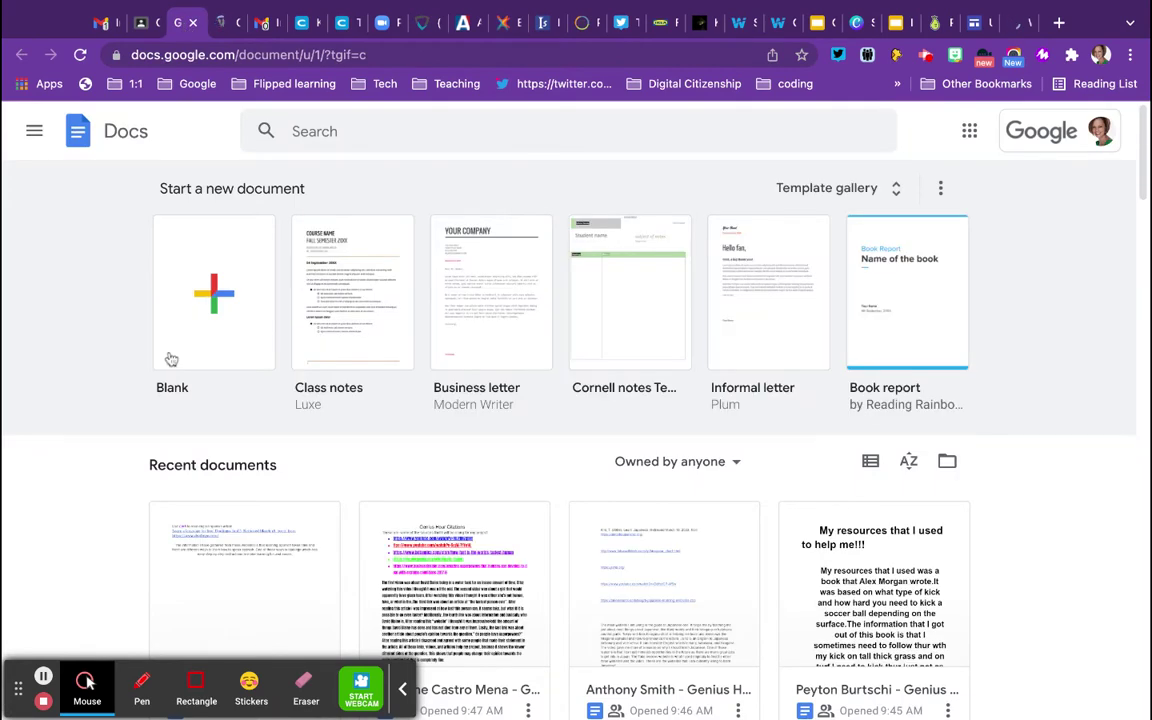
pyautogui.click(198, 580)
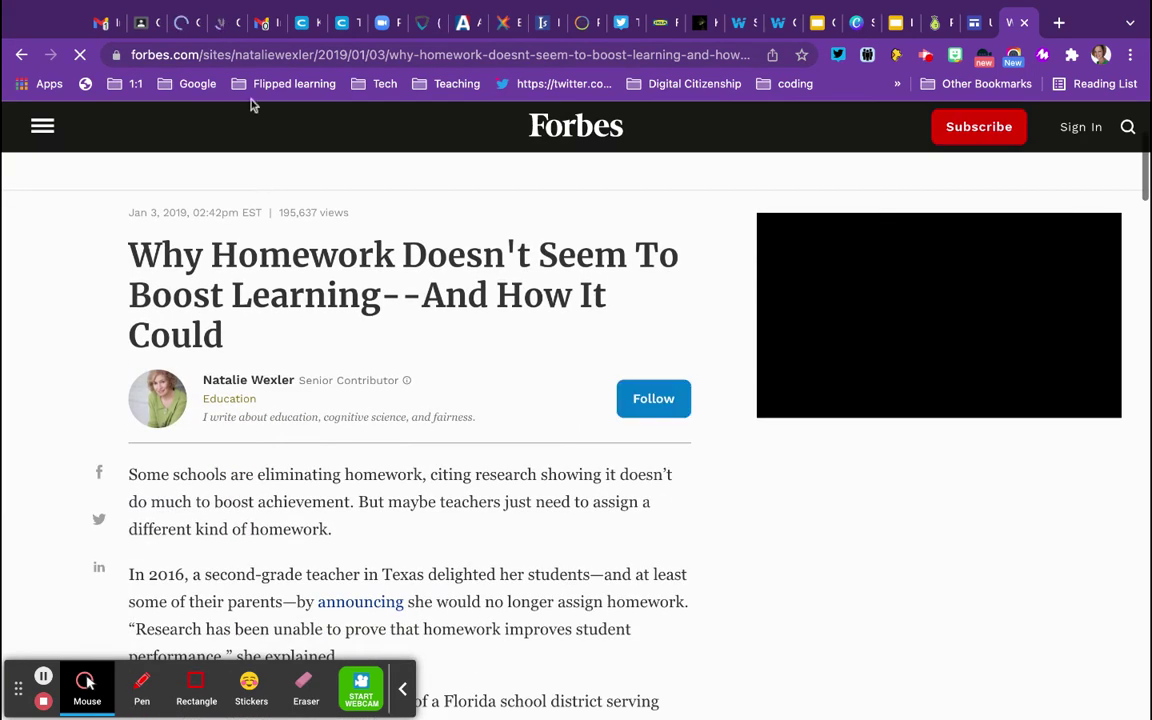
# Copy the Forbes article's URL and search for it as a website source in Citation Machine
pyautogui.click(252, 56)
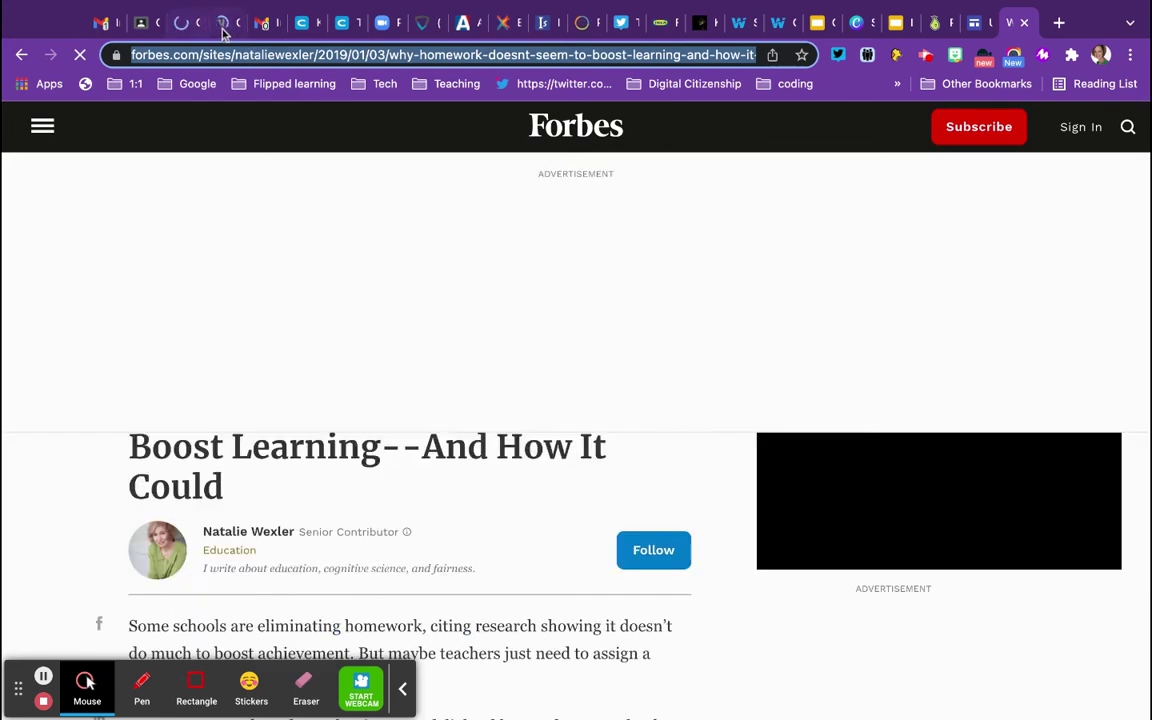
pyautogui.click(224, 30)
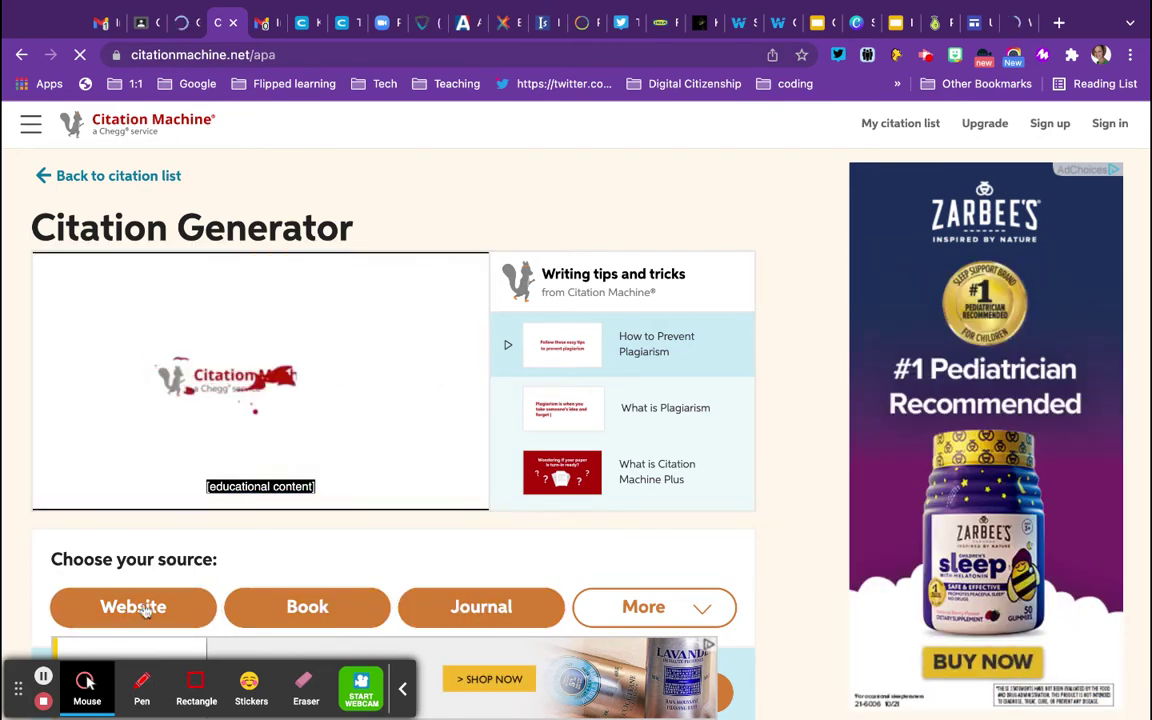
pyautogui.click(145, 610)
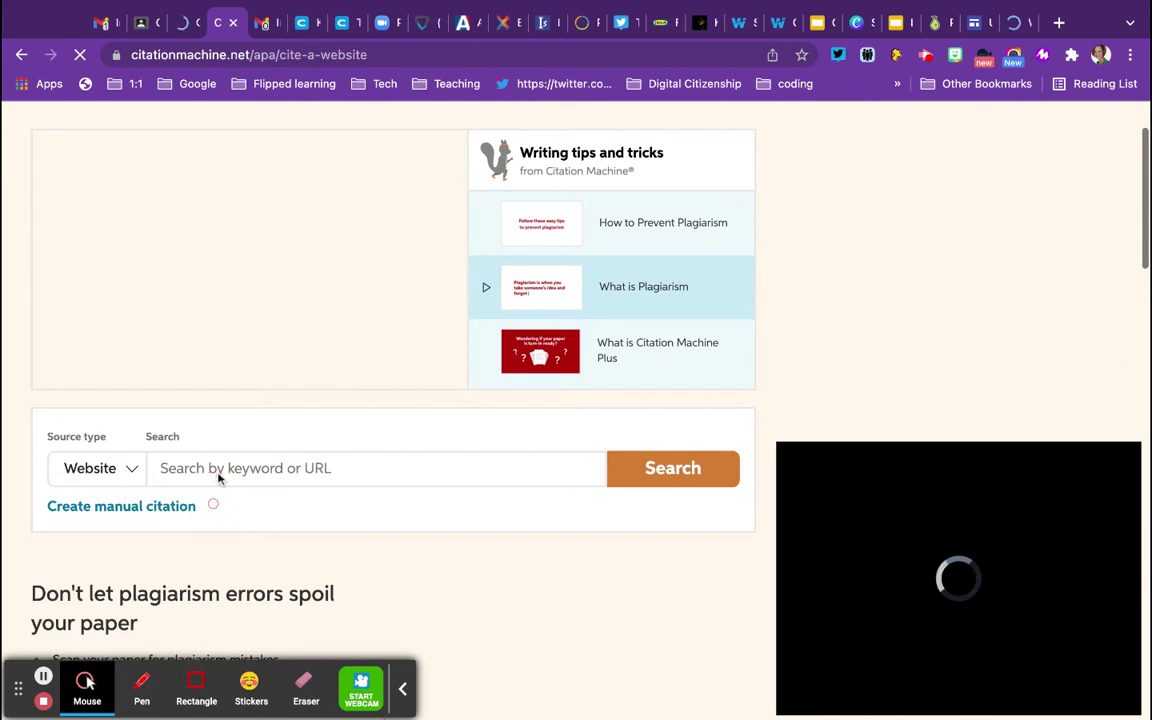
pyautogui.click(218, 474)
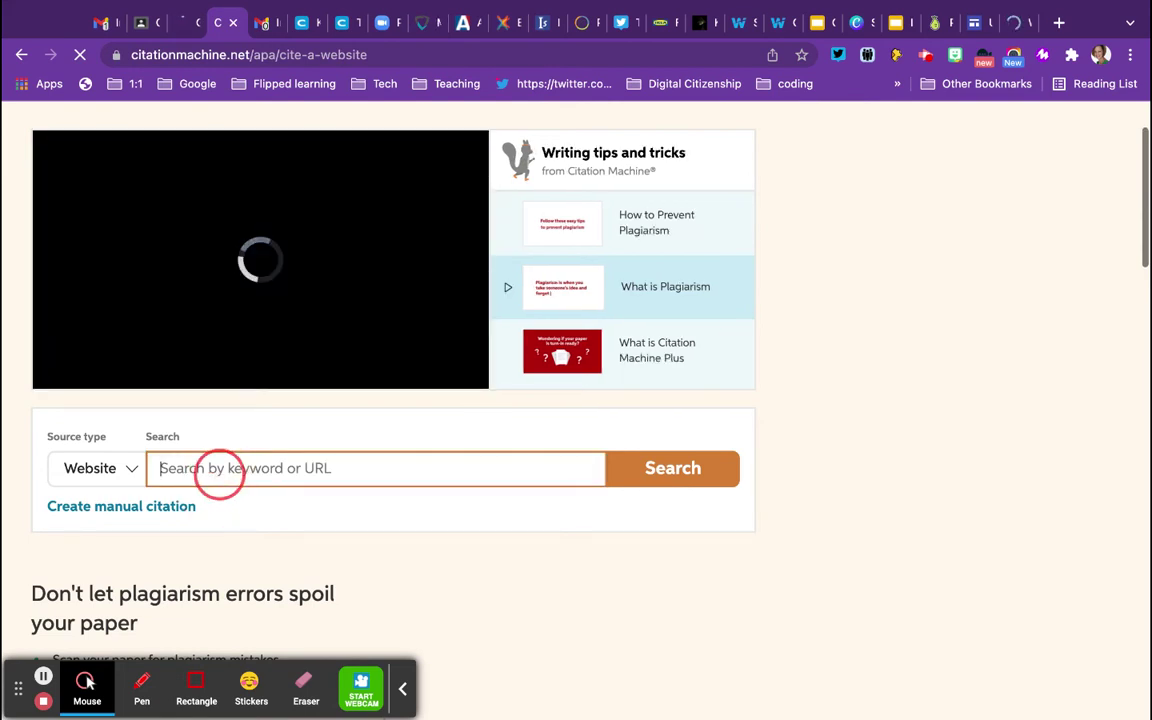
pyautogui.press('super+v')
pyautogui.click(655, 468)
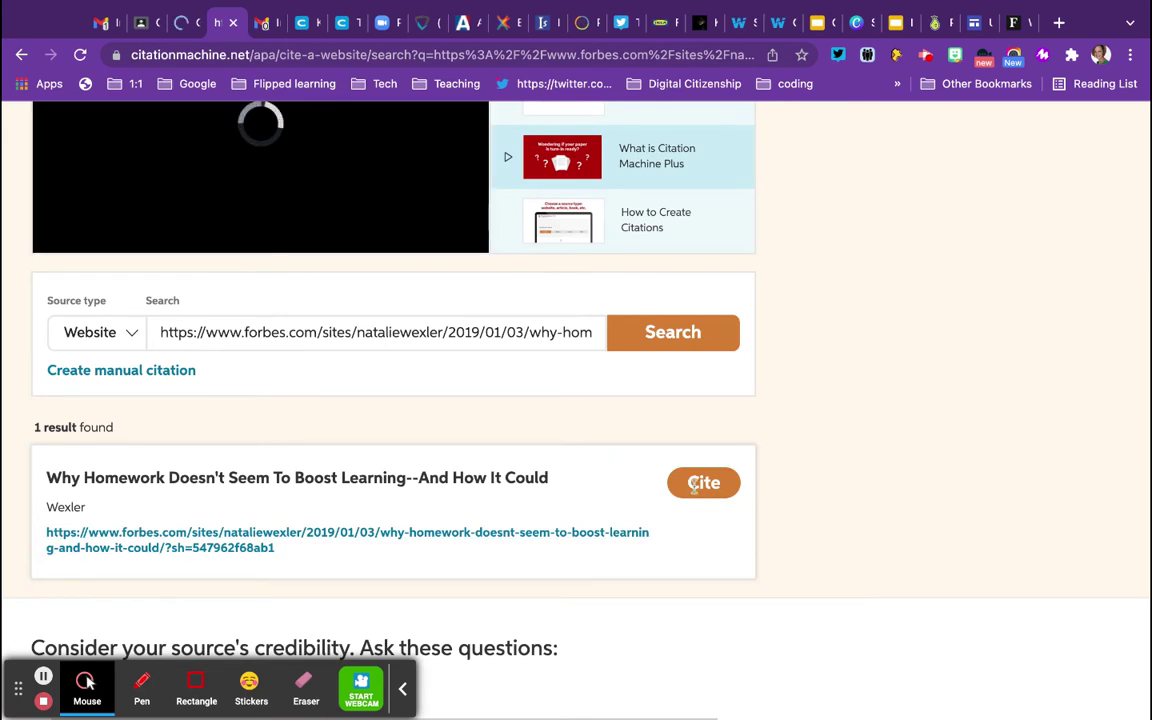
# Cite the found article "Why Homework Doesn't Seem To Boost Learning--And How It Could"
pyautogui.click(702, 483)
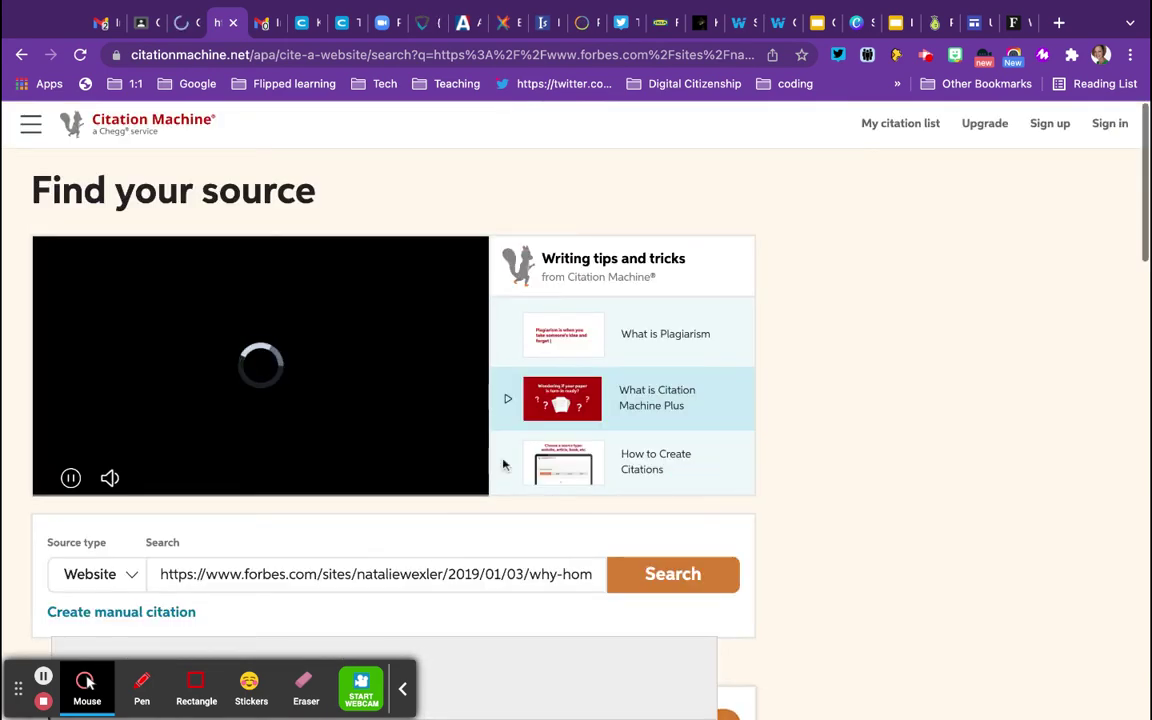
pyautogui.scroll(-2, 504, 463)
pyautogui.scroll(-2, 560, 447)
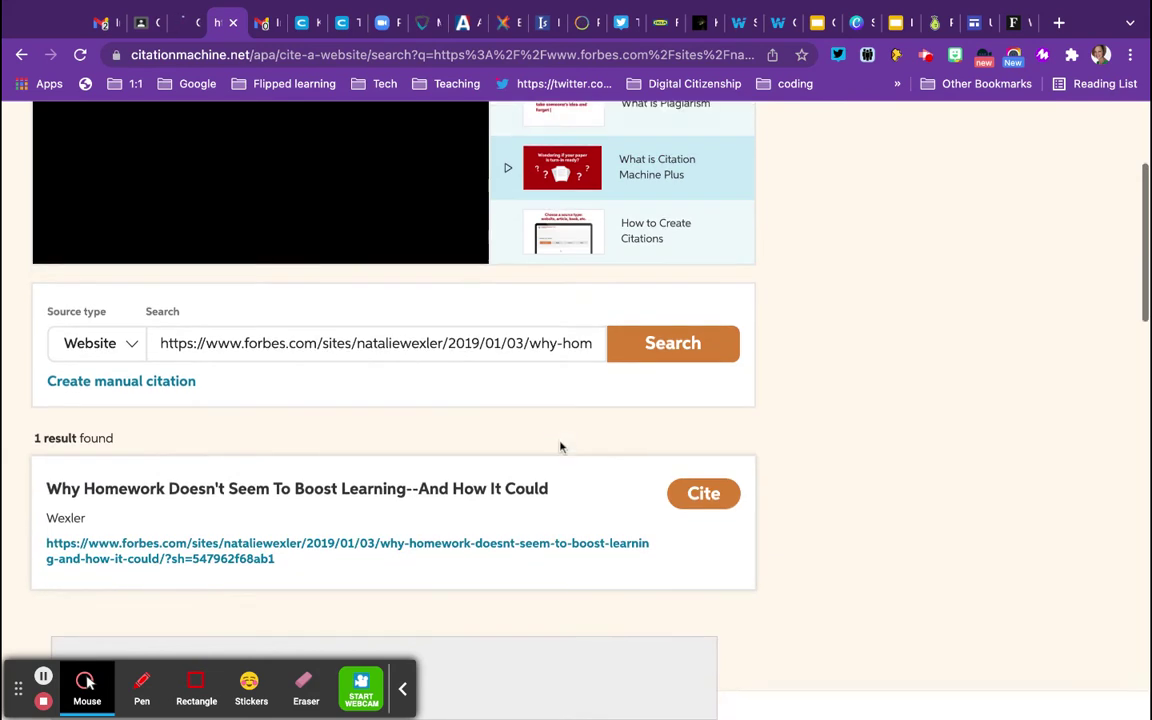
pyautogui.click(704, 437)
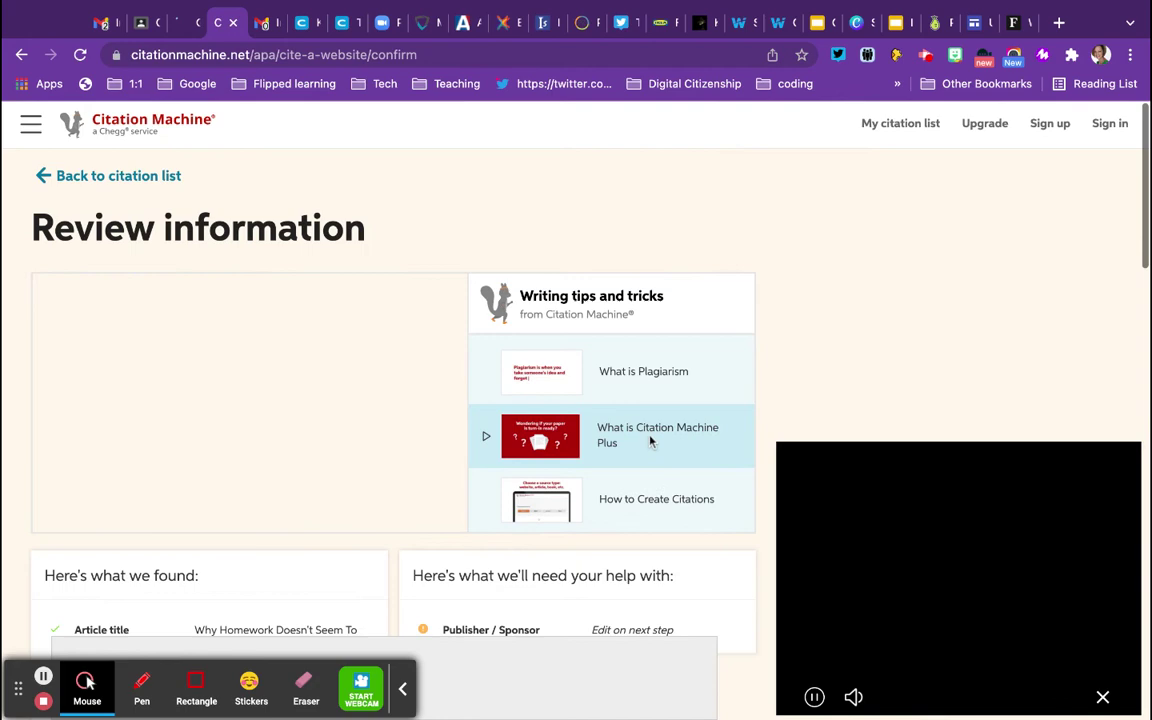
# Review the information found for the article and continue to the citation form
pyautogui.scroll(-2, 645, 442)
pyautogui.scroll(-8, 334, 437)
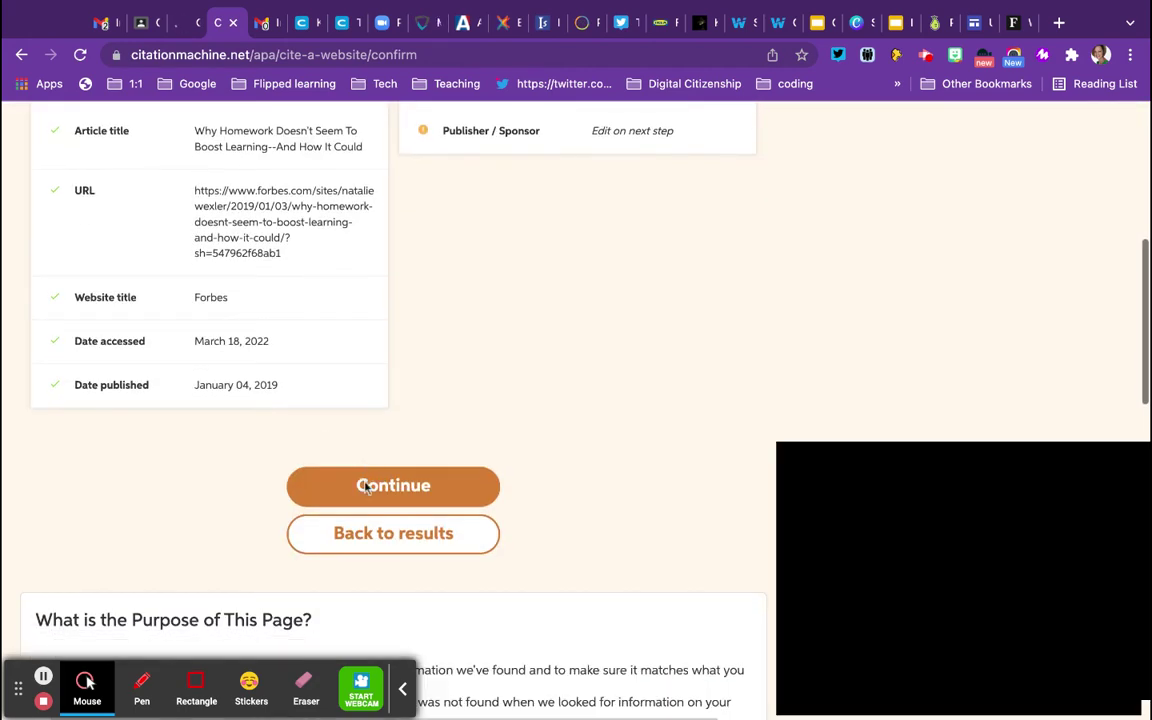
pyautogui.click(366, 487)
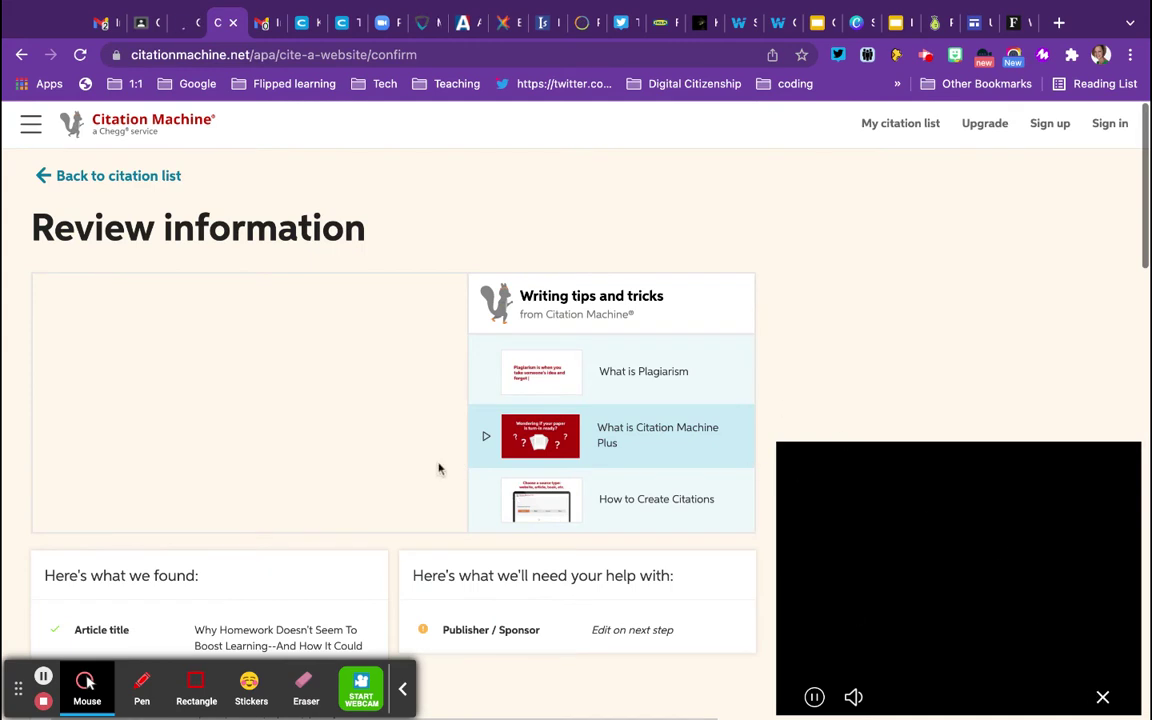
pyautogui.scroll(-5, 309, 447)
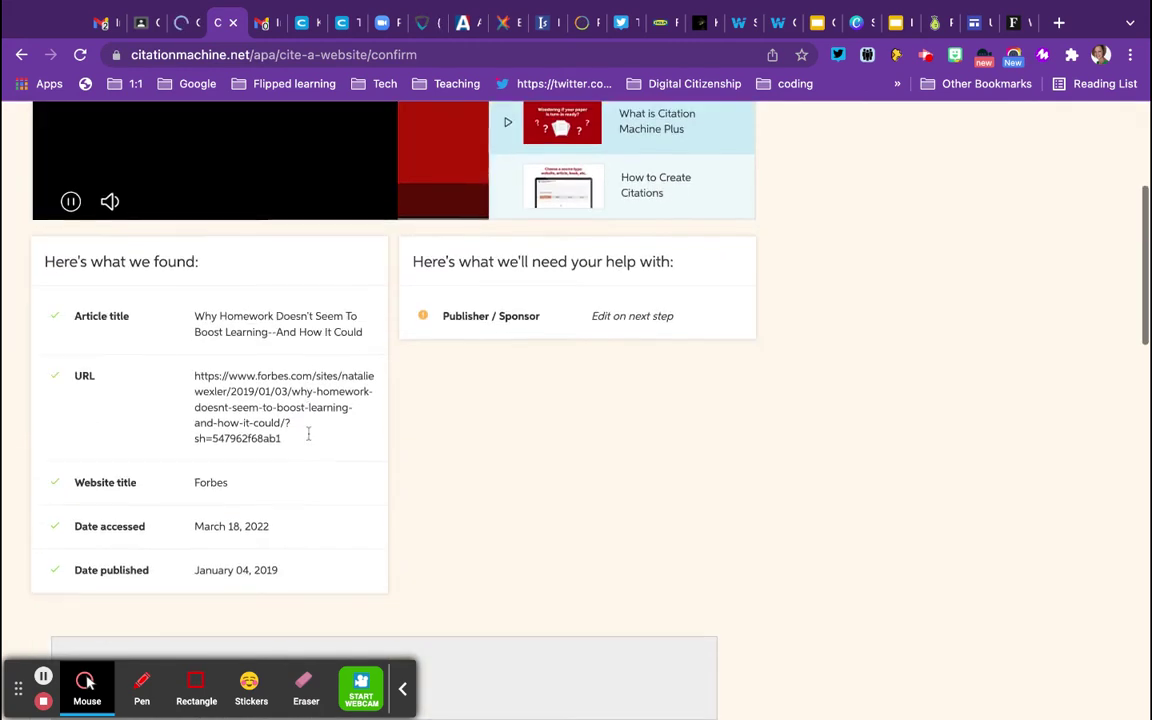
pyautogui.scroll(-2, 309, 434)
pyautogui.click(354, 563)
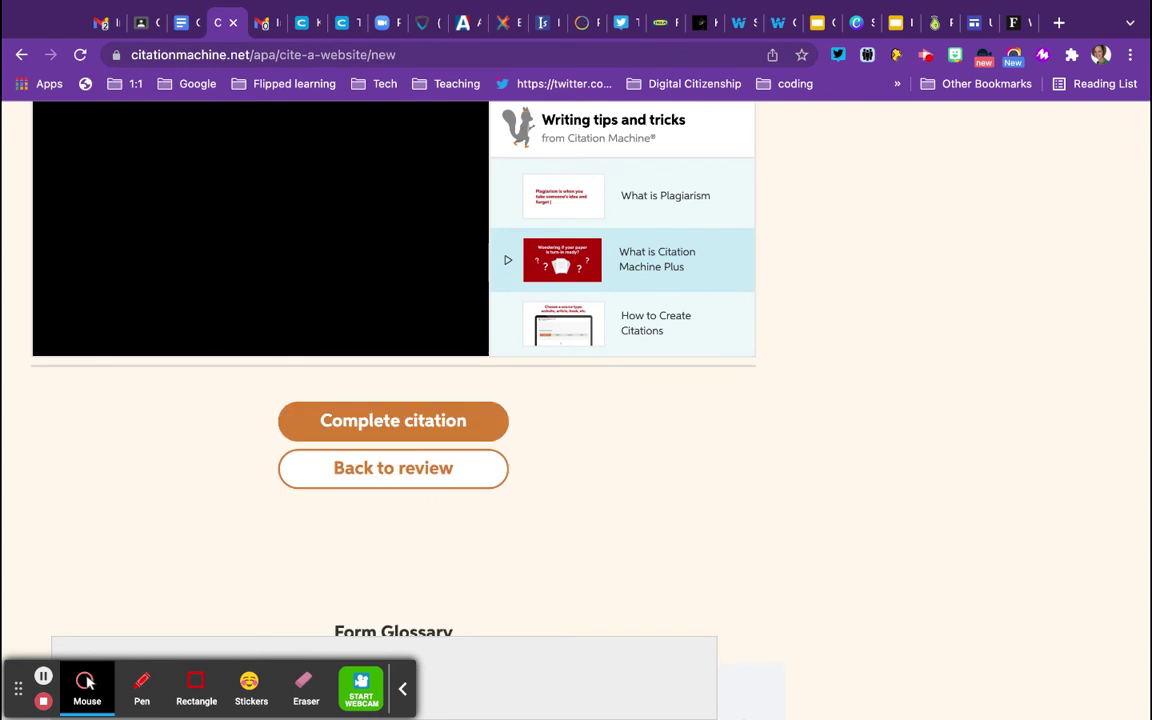
# Submit the prefilled citation form, choose the free sponsored message and answer No to the financial advisor question
pyautogui.click(335, 433)
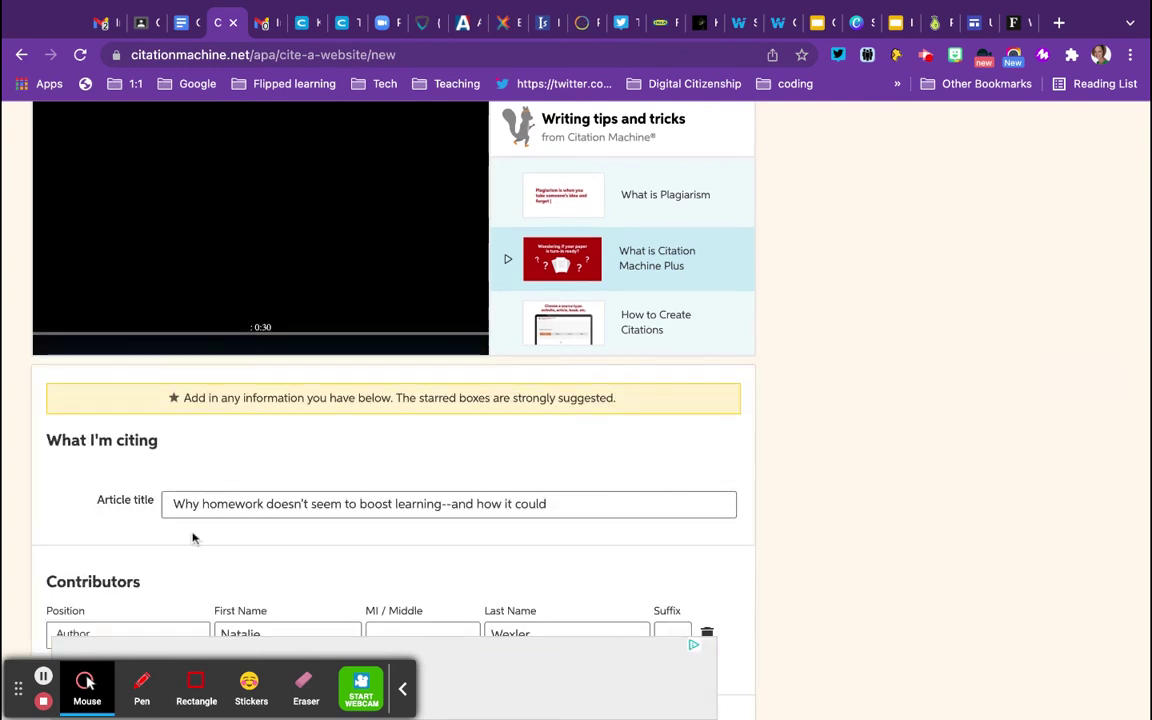
pyautogui.scroll(-3, 193, 538)
pyautogui.scroll(-2, 147, 491)
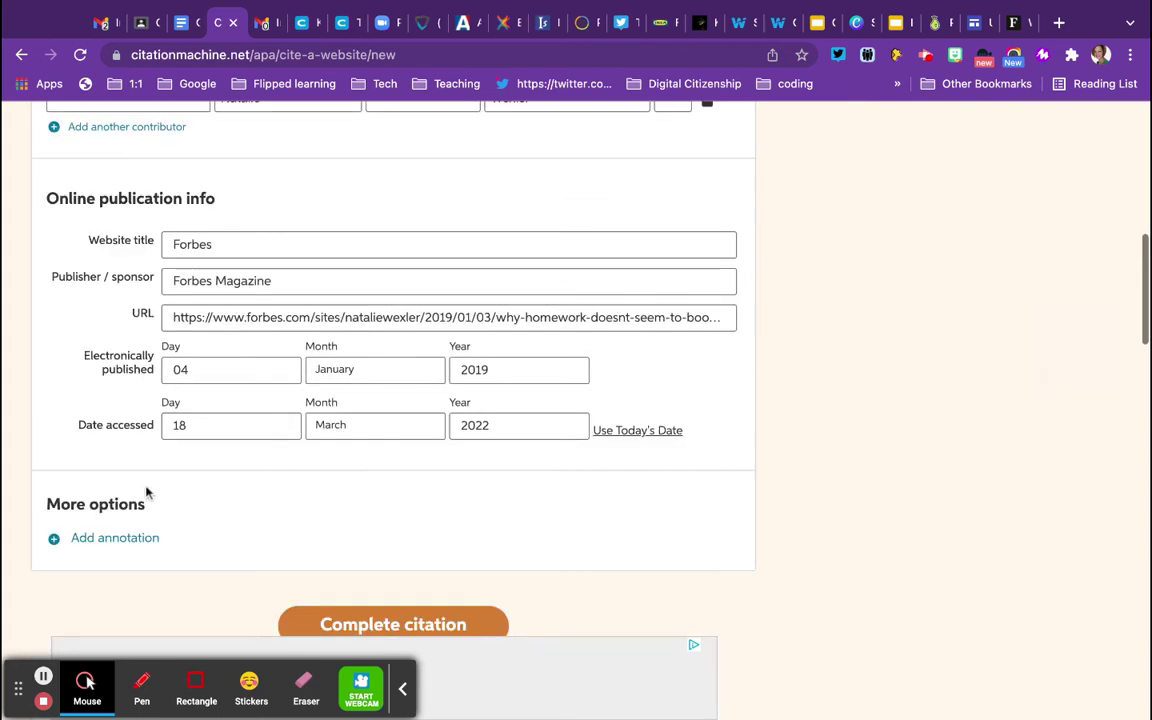
pyautogui.scroll(-1, 147, 491)
pyautogui.click(347, 531)
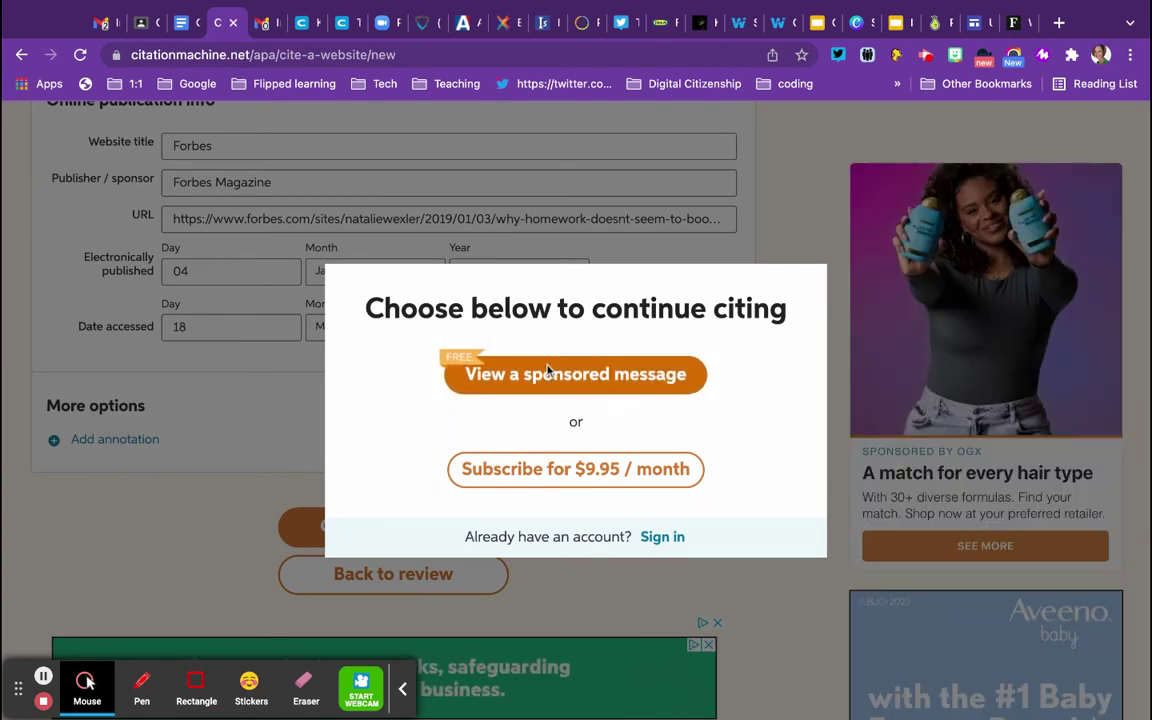
pyautogui.click(548, 372)
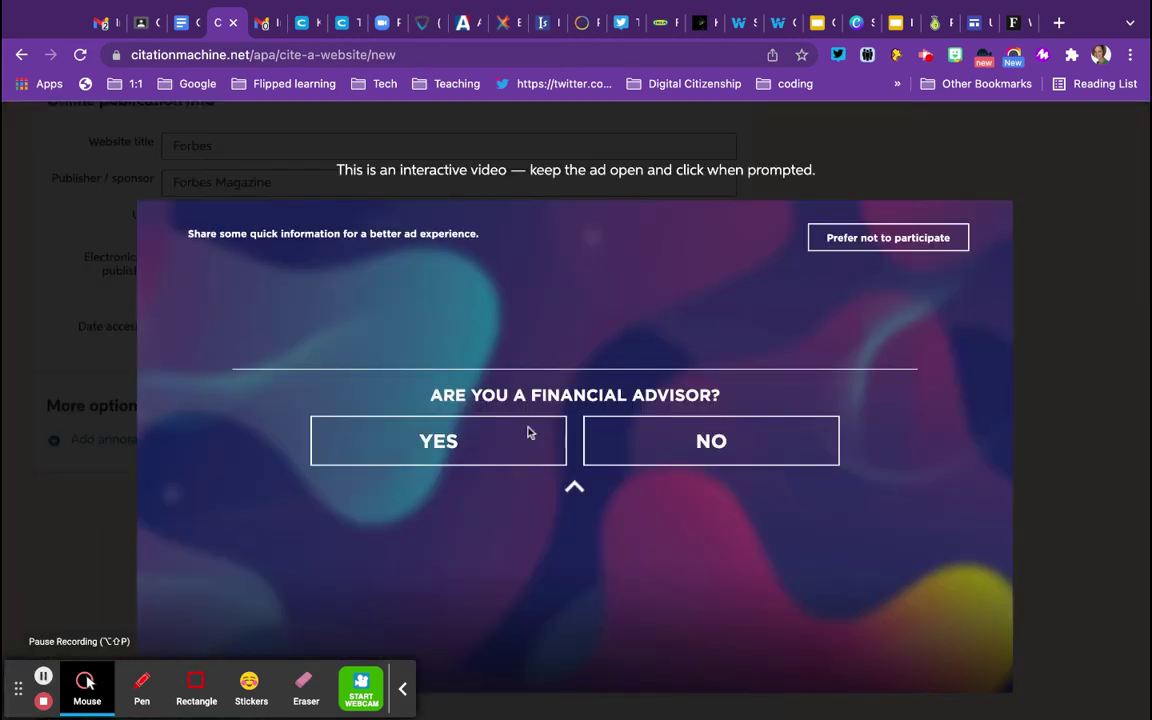
pyautogui.click(638, 451)
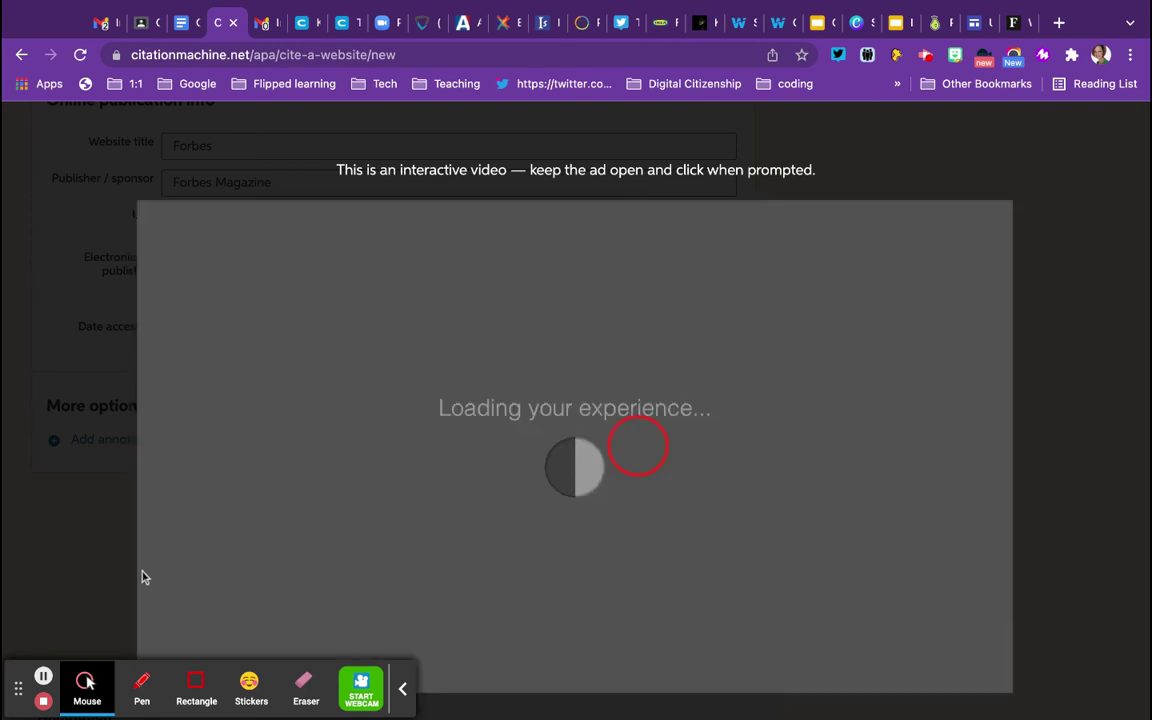
# Select the Forbes homework article in the APA7 reference list and copy its citation
pyautogui.scroll(-3, 460, 432)
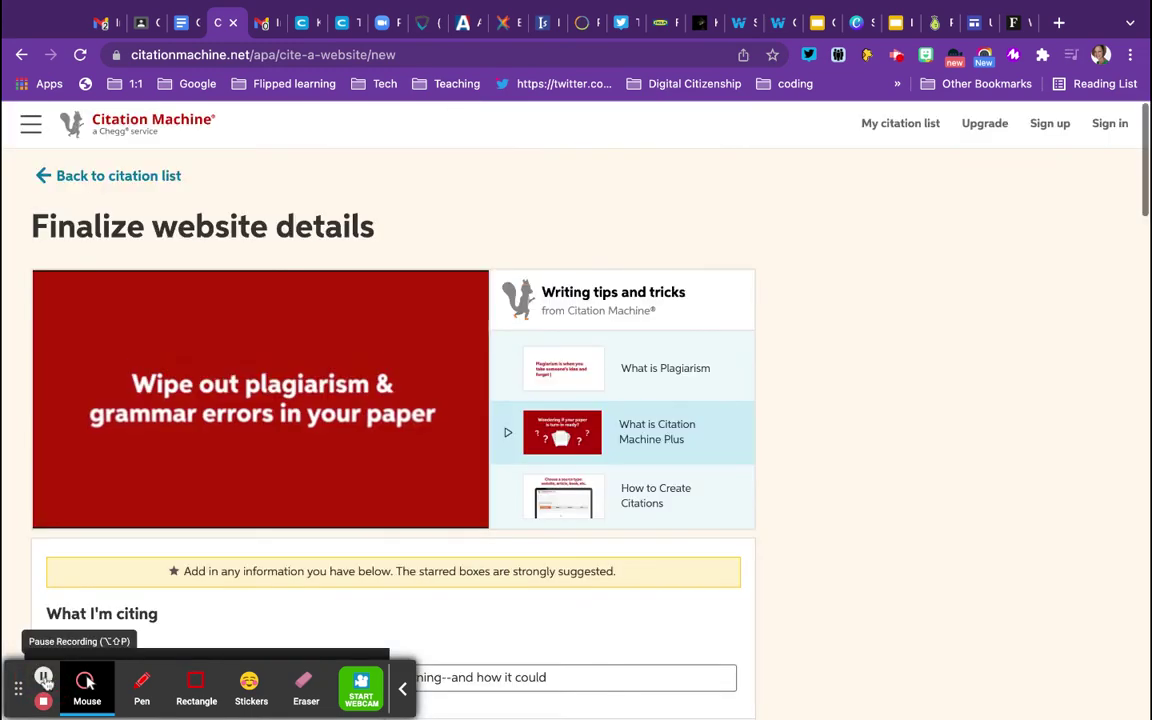
pyautogui.scroll(-5, 404, 373)
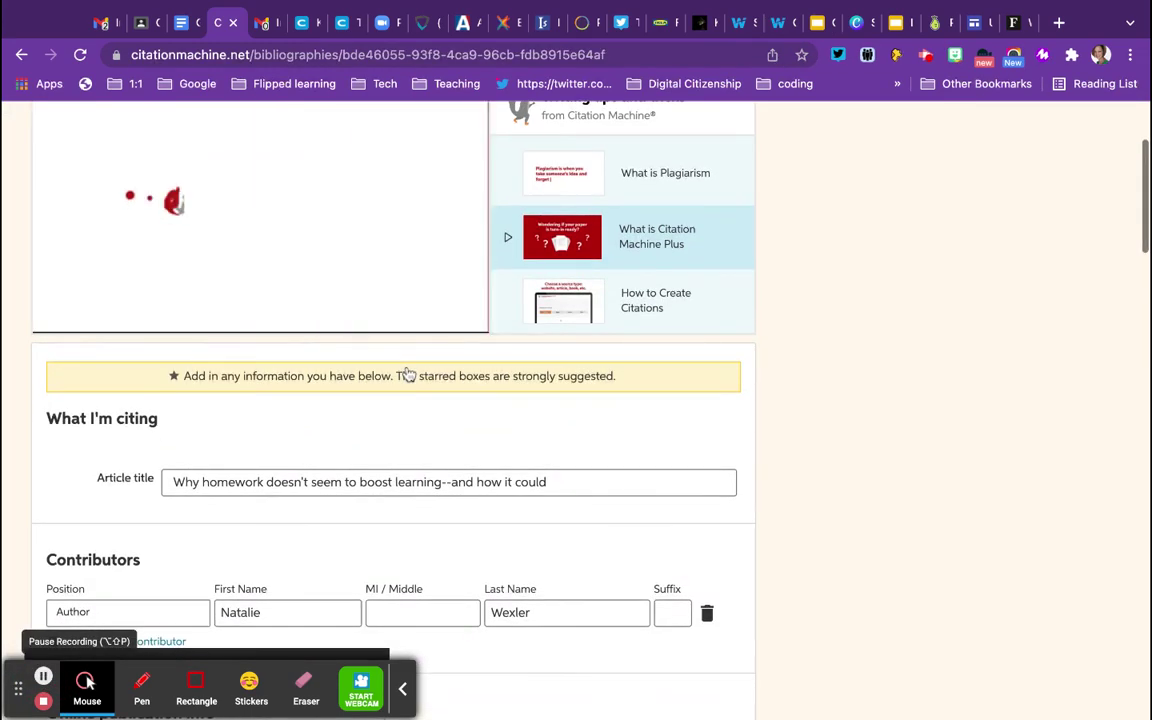
pyautogui.scroll(-15, 409, 374)
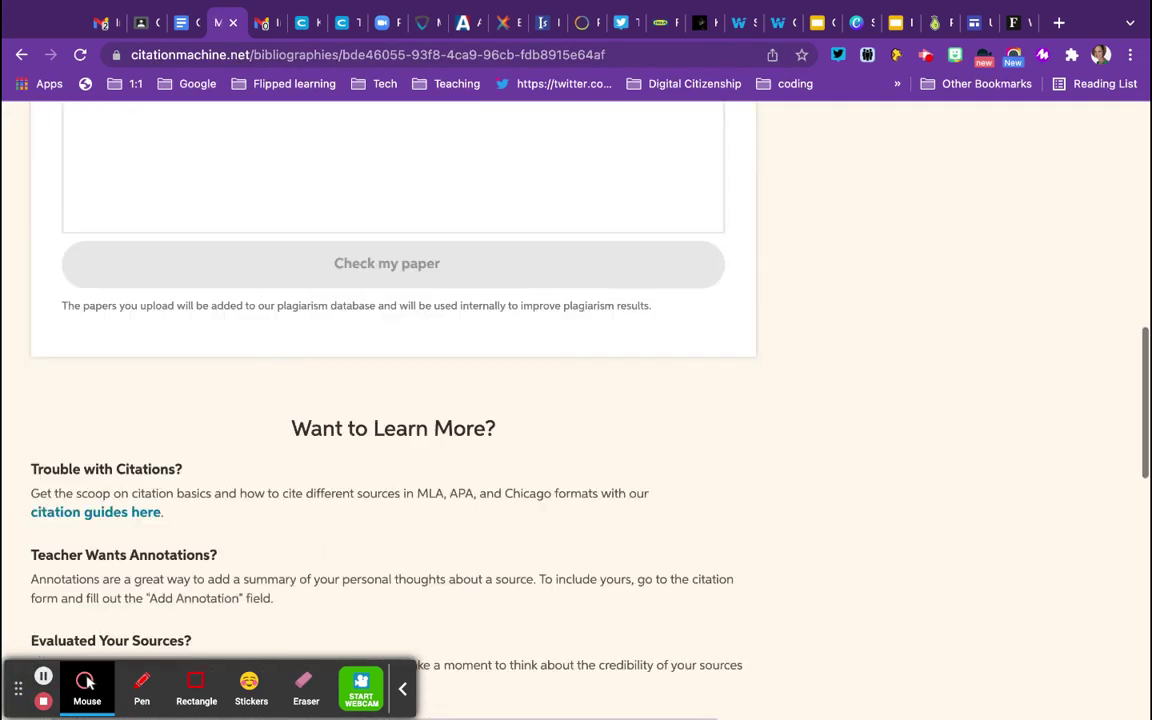
pyautogui.scroll(2, 409, 374)
pyautogui.scroll(5, 258, 146)
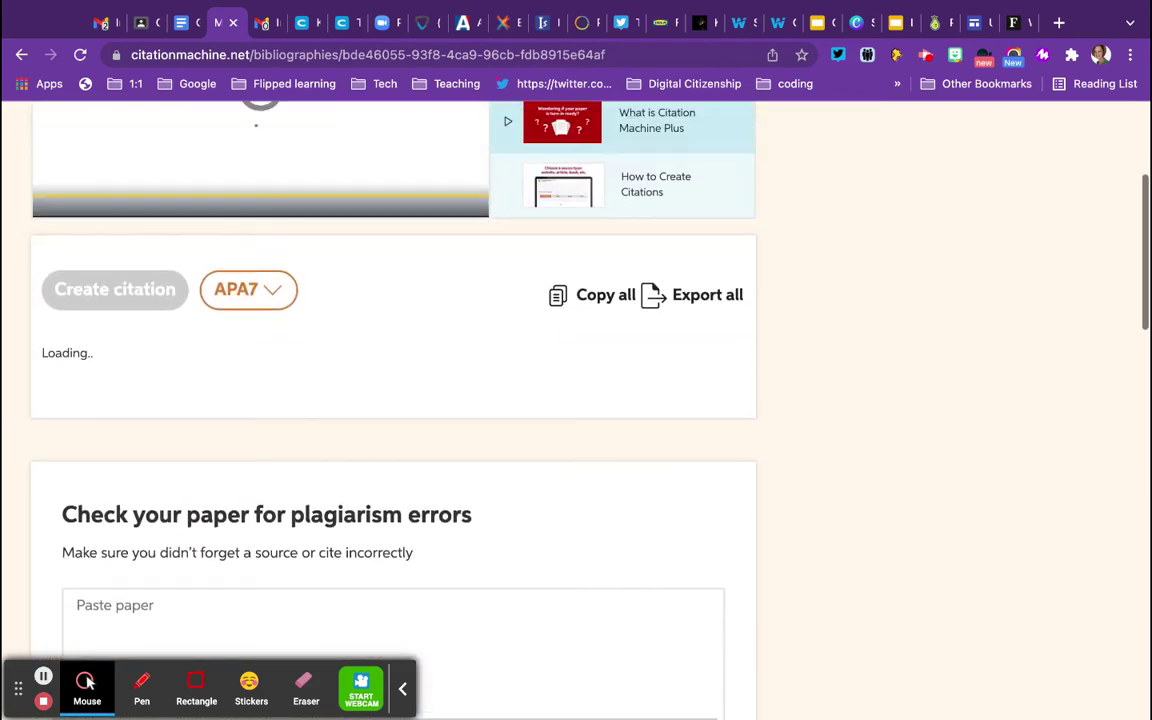
pyautogui.scroll(-3, 195, 352)
pyautogui.scroll(1, 108, 373)
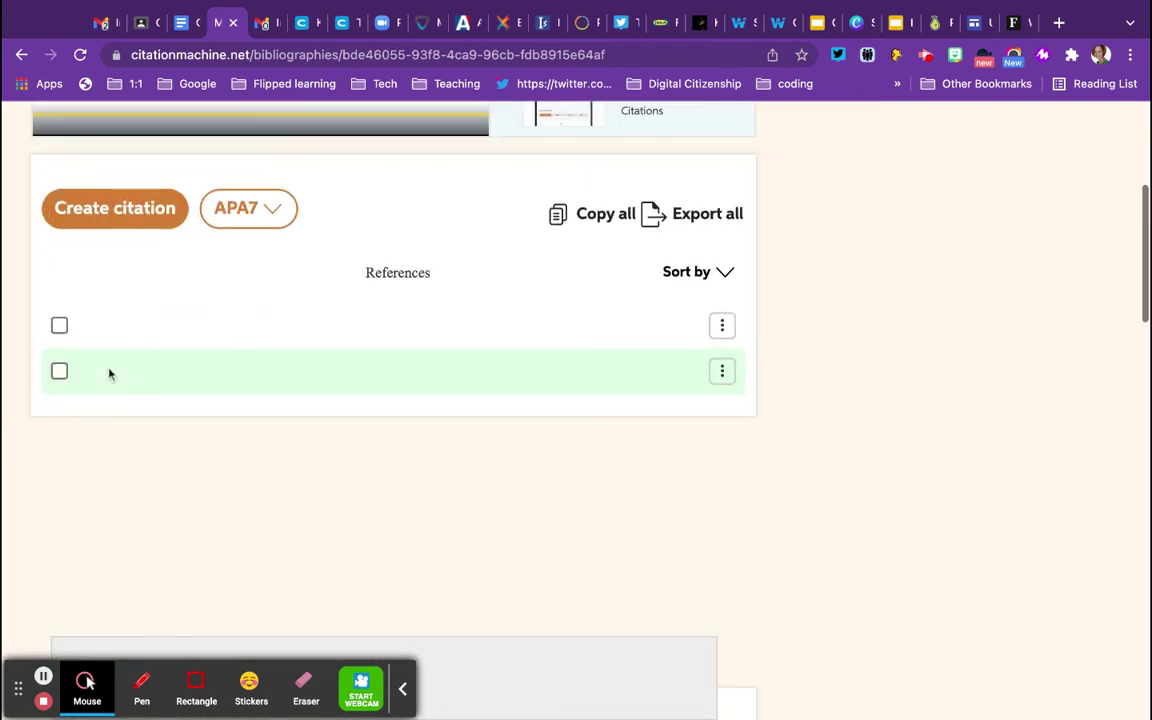
pyautogui.moveTo(57, 503)
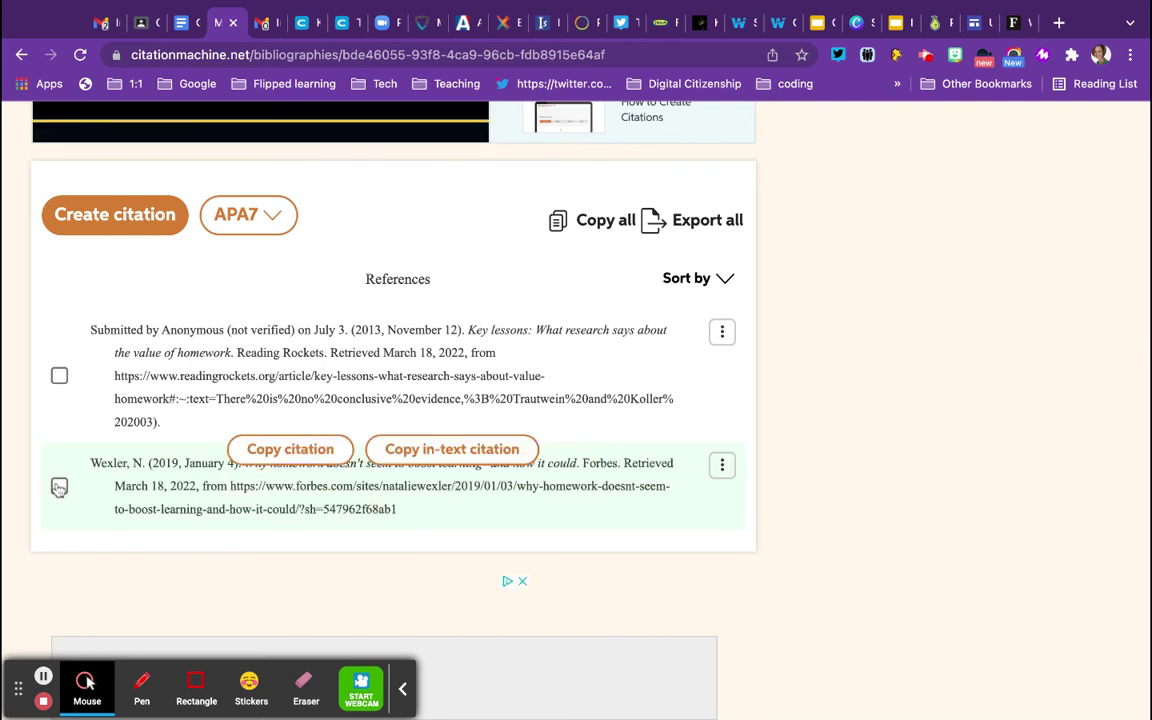
pyautogui.click(58, 486)
pyautogui.click(58, 487)
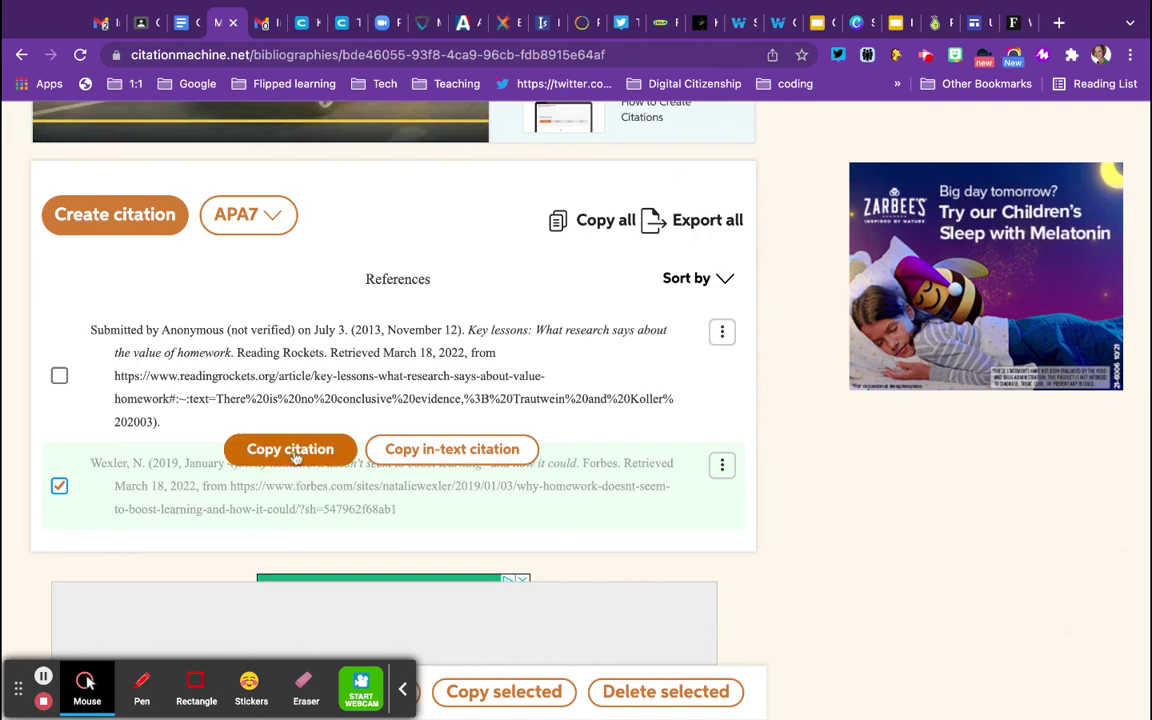
pyautogui.click(293, 452)
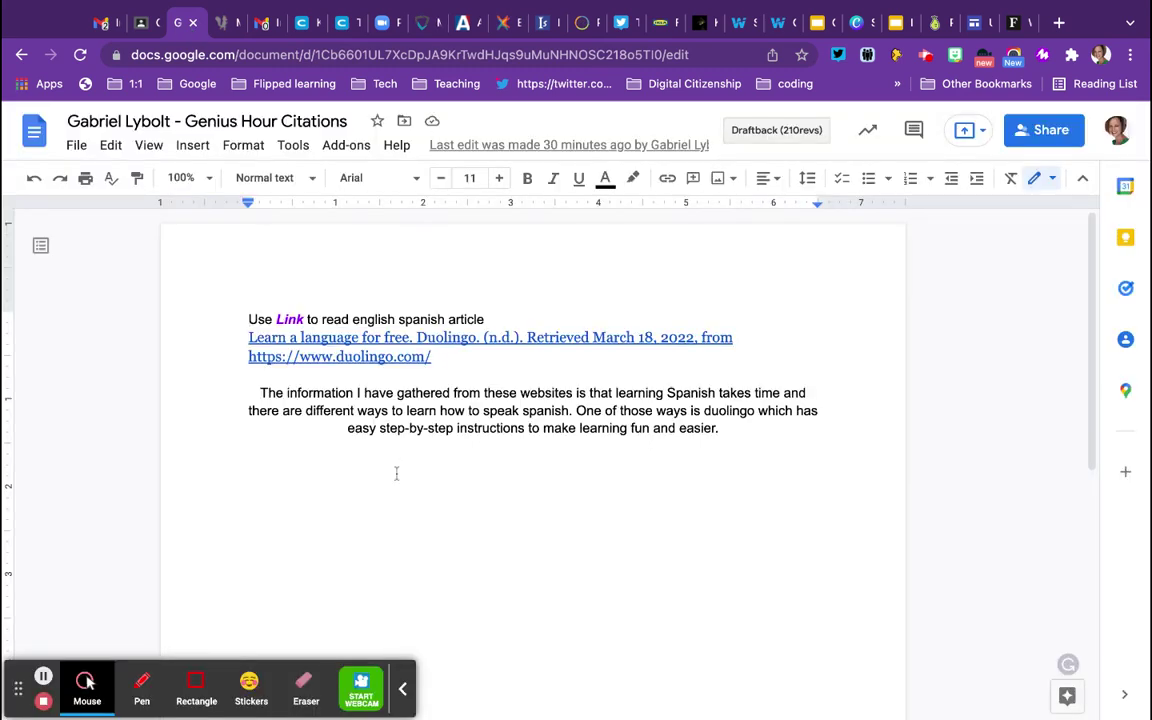
pyautogui.click(570, 443)
pyautogui.click(750, 437)
pyautogui.click(193, 23)
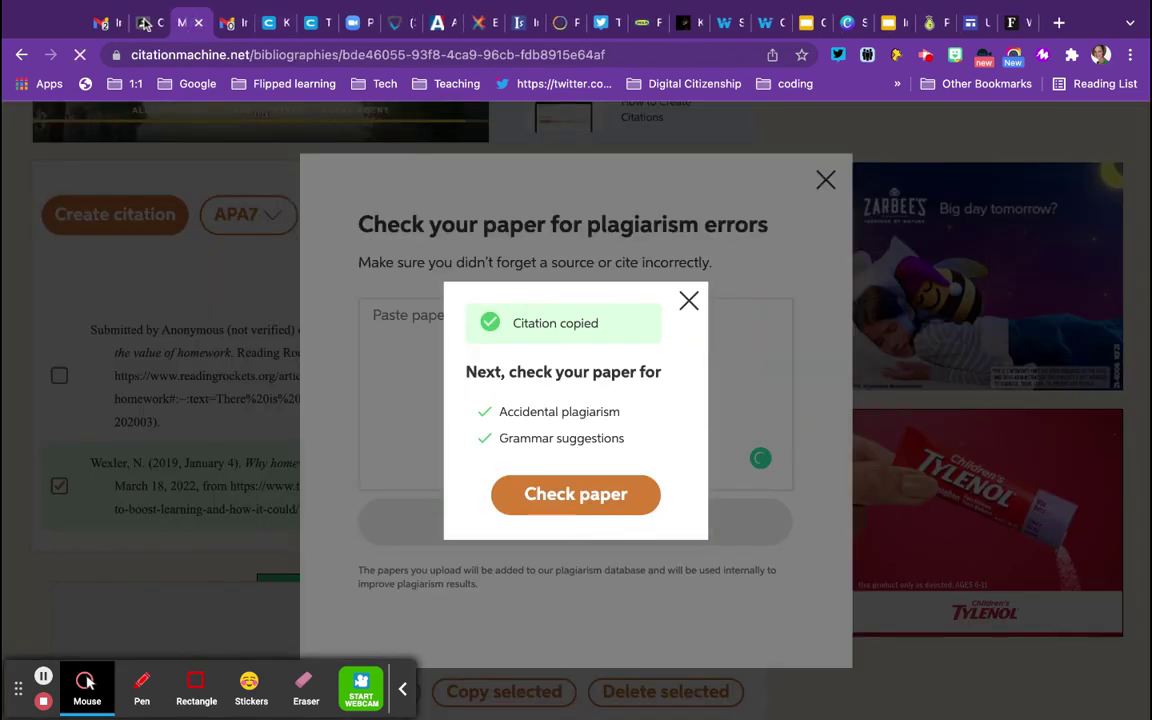
# Switch to the untitled Google Docs document headed Genius Hour Citations and paste the copied Forbes citation as numbered item 2
pyautogui.click(145, 22)
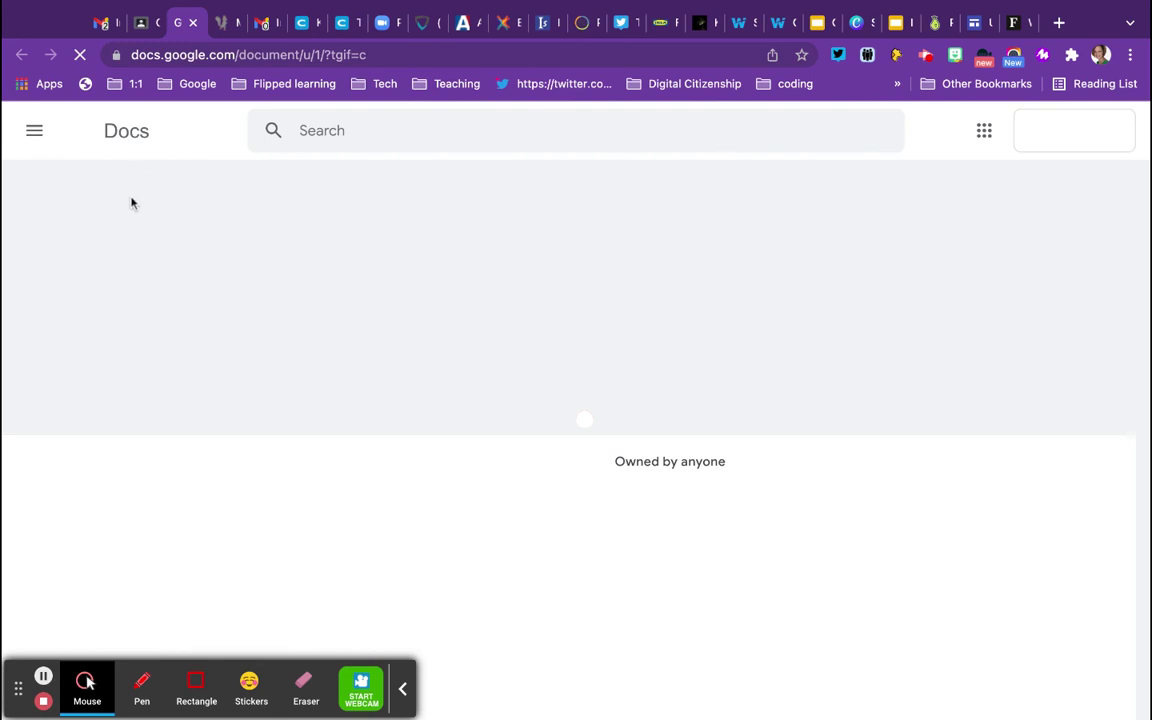
pyautogui.click(43, 677)
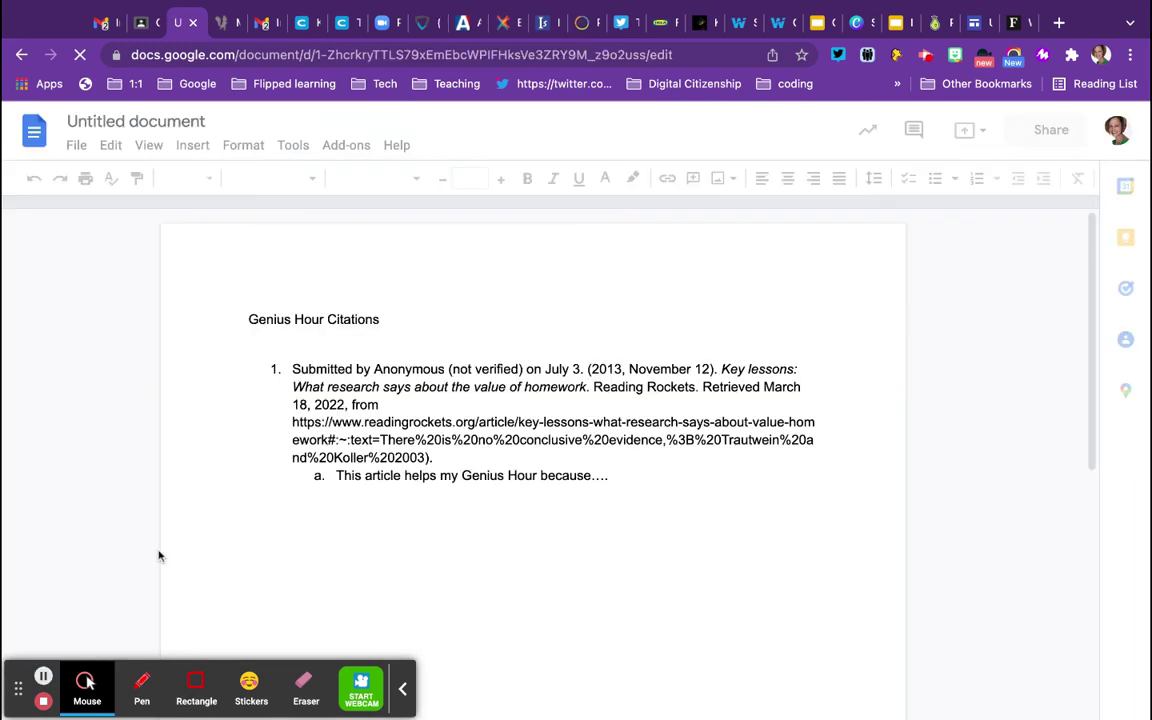
pyautogui.click(632, 477)
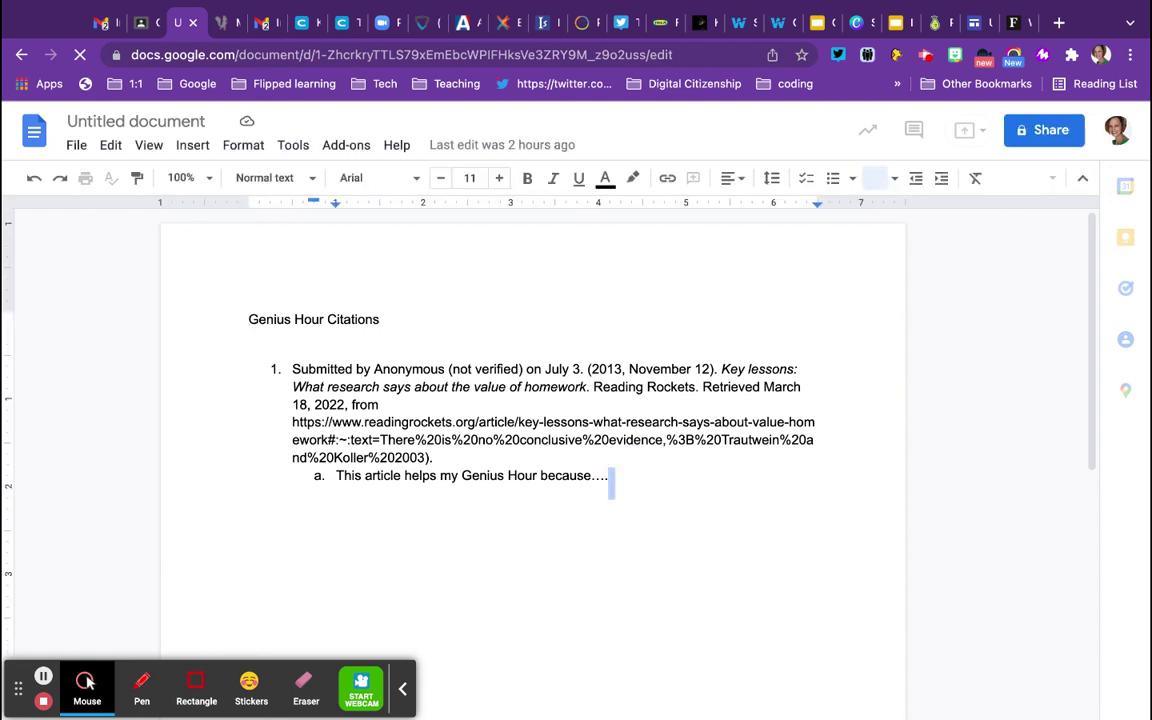
pyautogui.press('Return')
pyautogui.hotkey('shift', 'Tab')
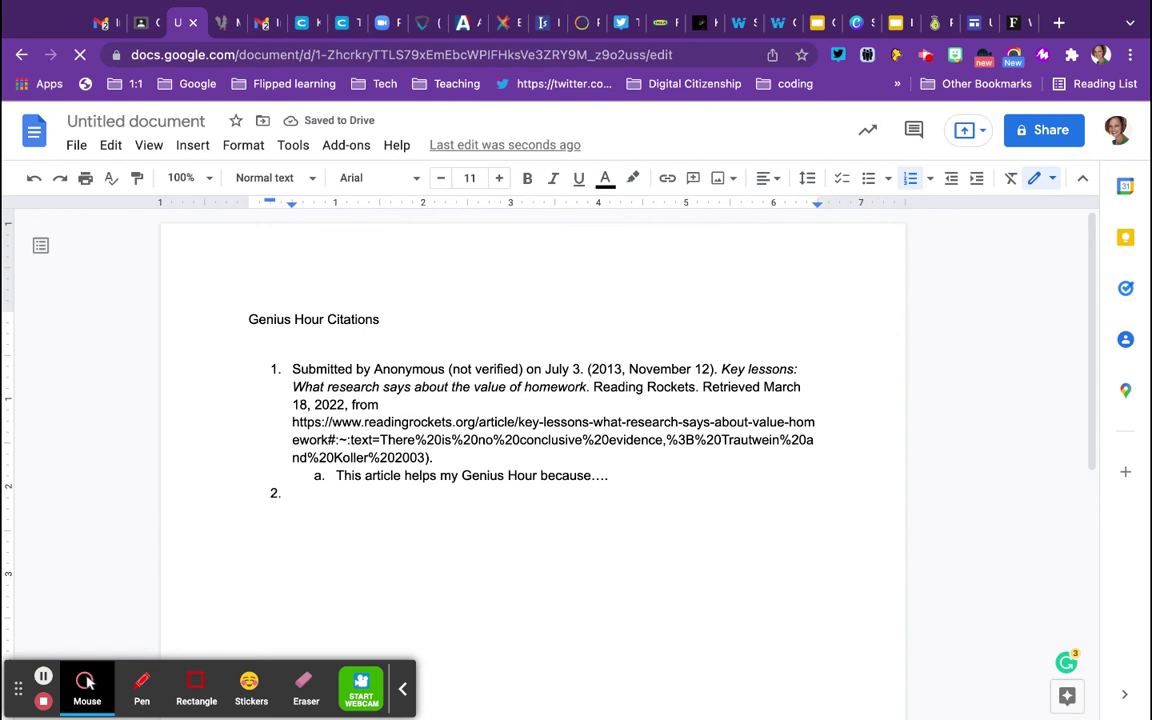
pyautogui.hotkey('ctrl', 'v')
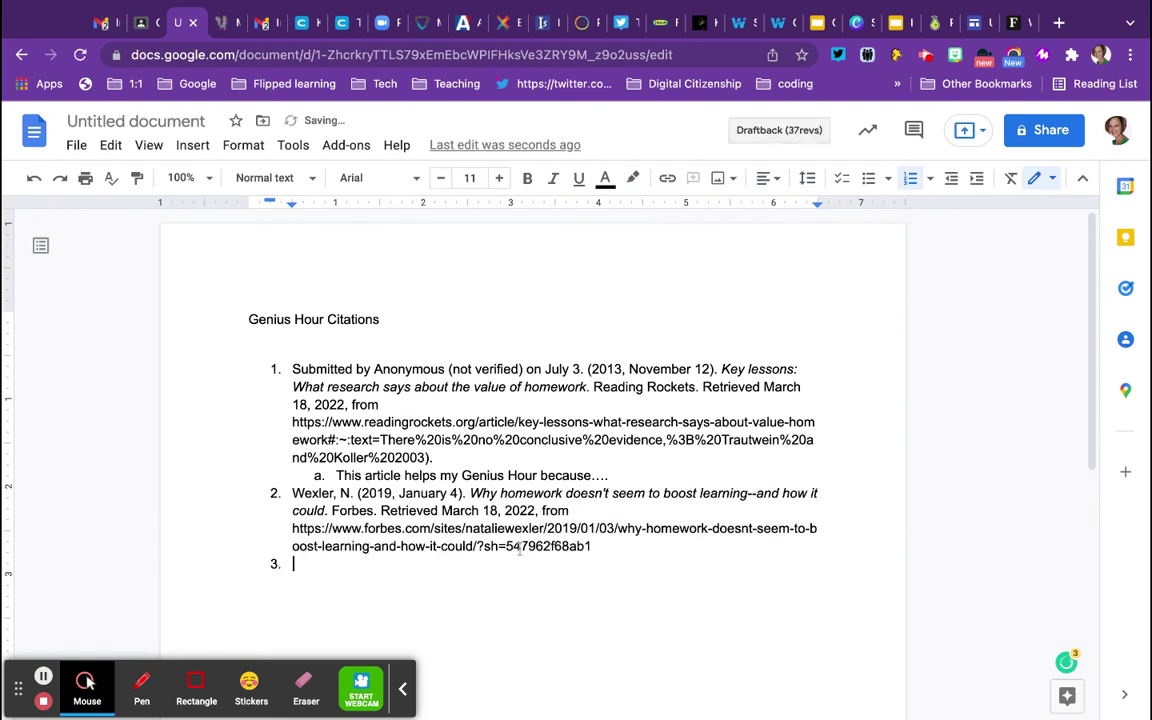
# Add sub-item a under the Forbes citation with the text "This article talks about..."
pyautogui.press('Tab')
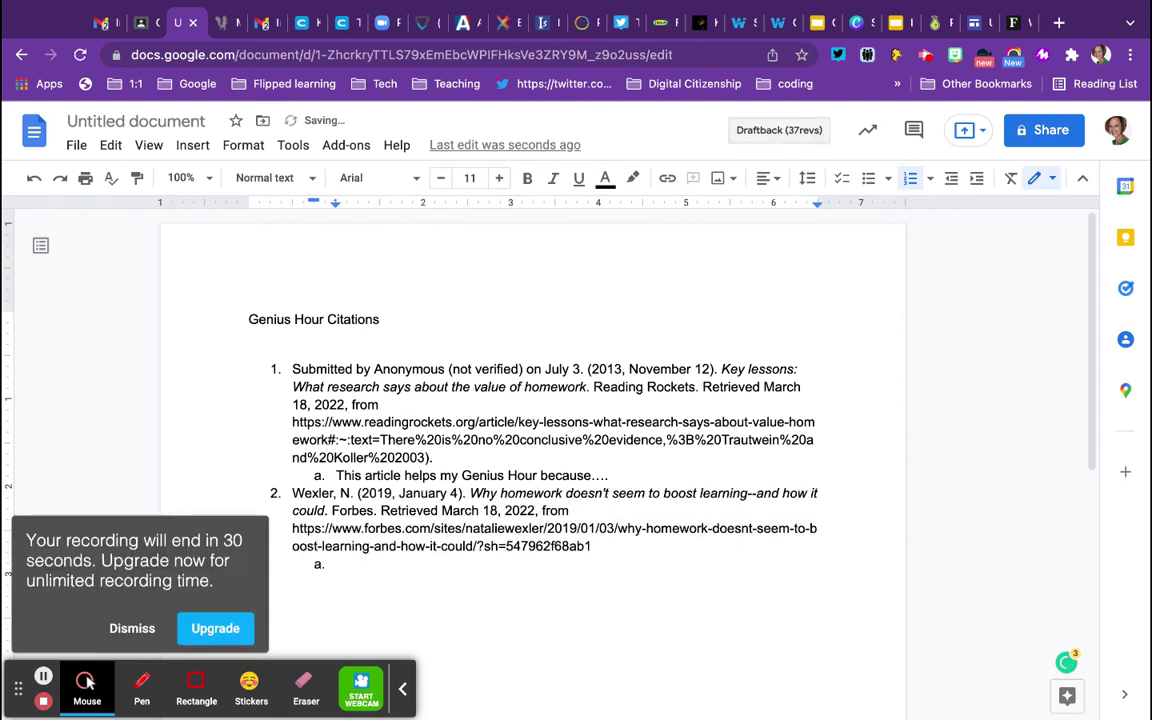
pyautogui.write('This')
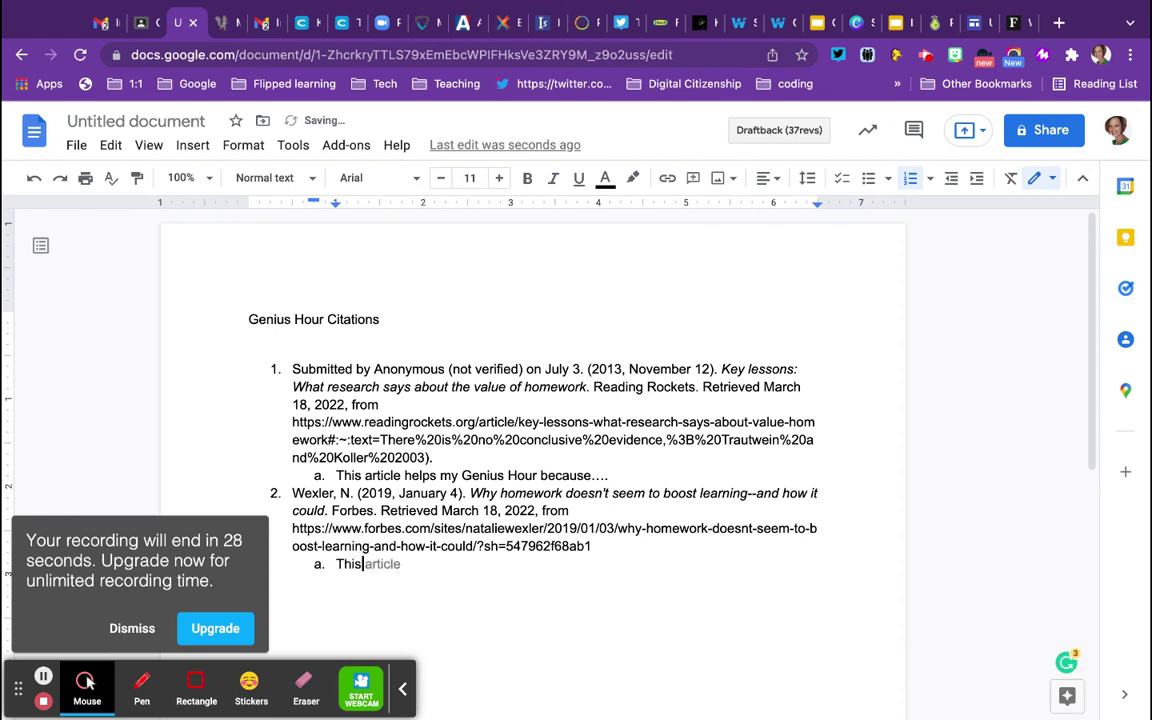
pyautogui.write(' ar')
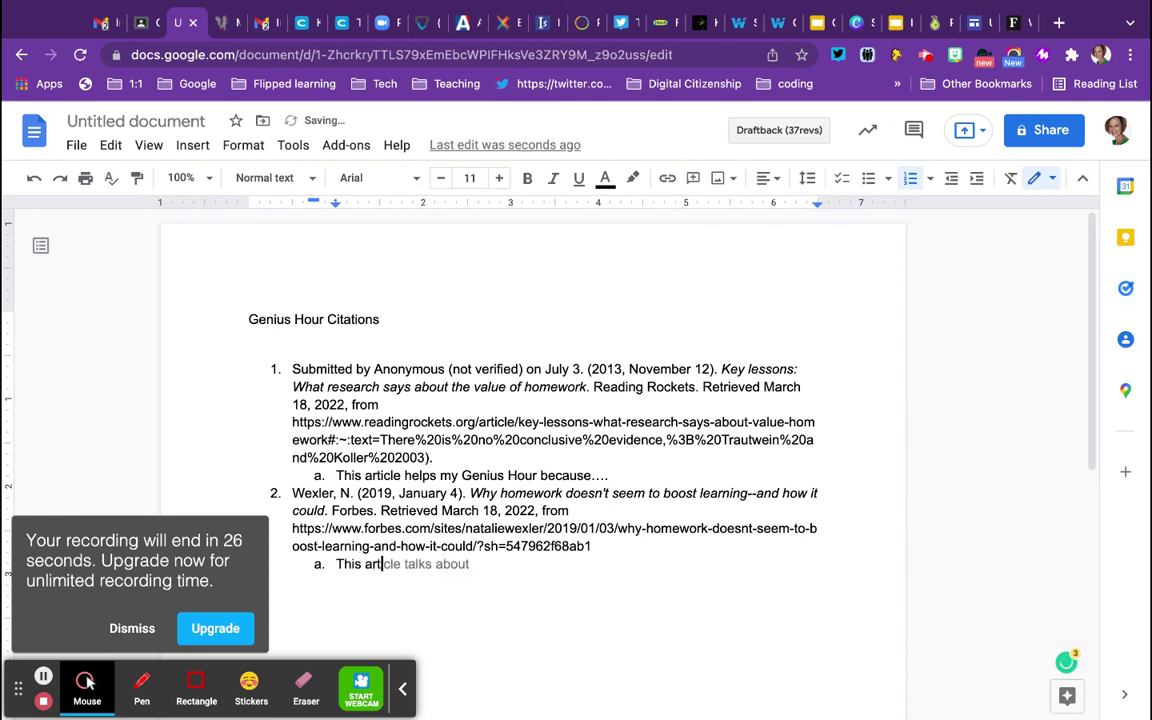
pyautogui.write('t')
pyautogui.press('Tab')
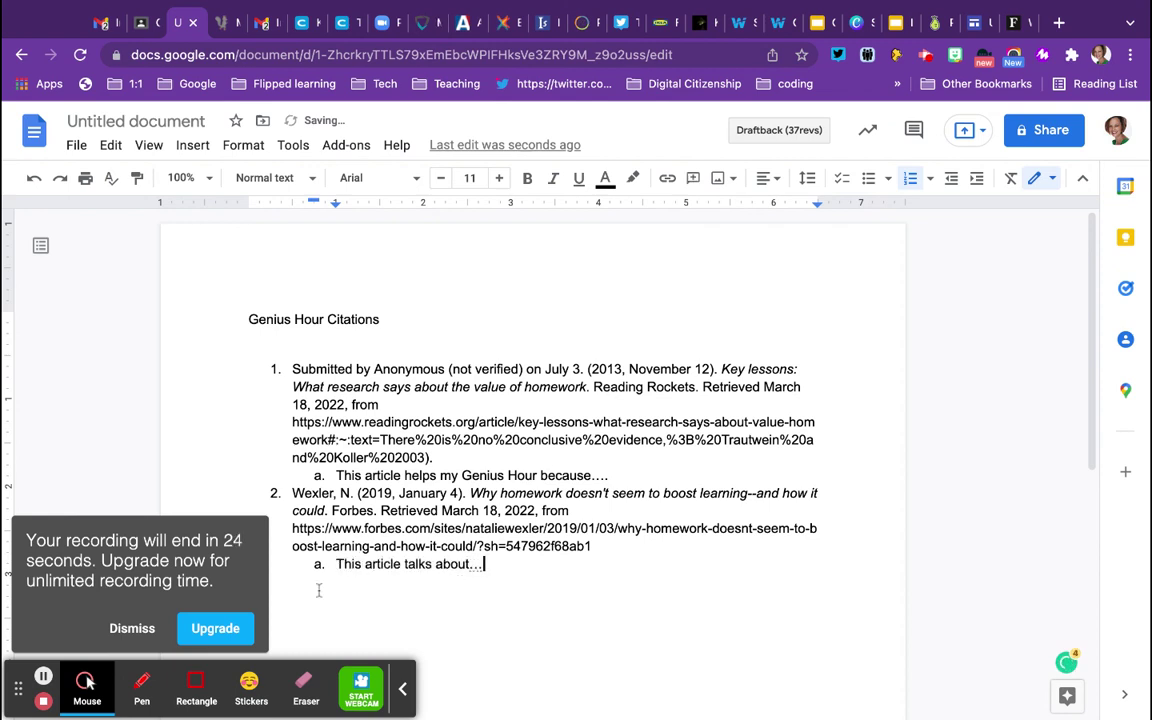